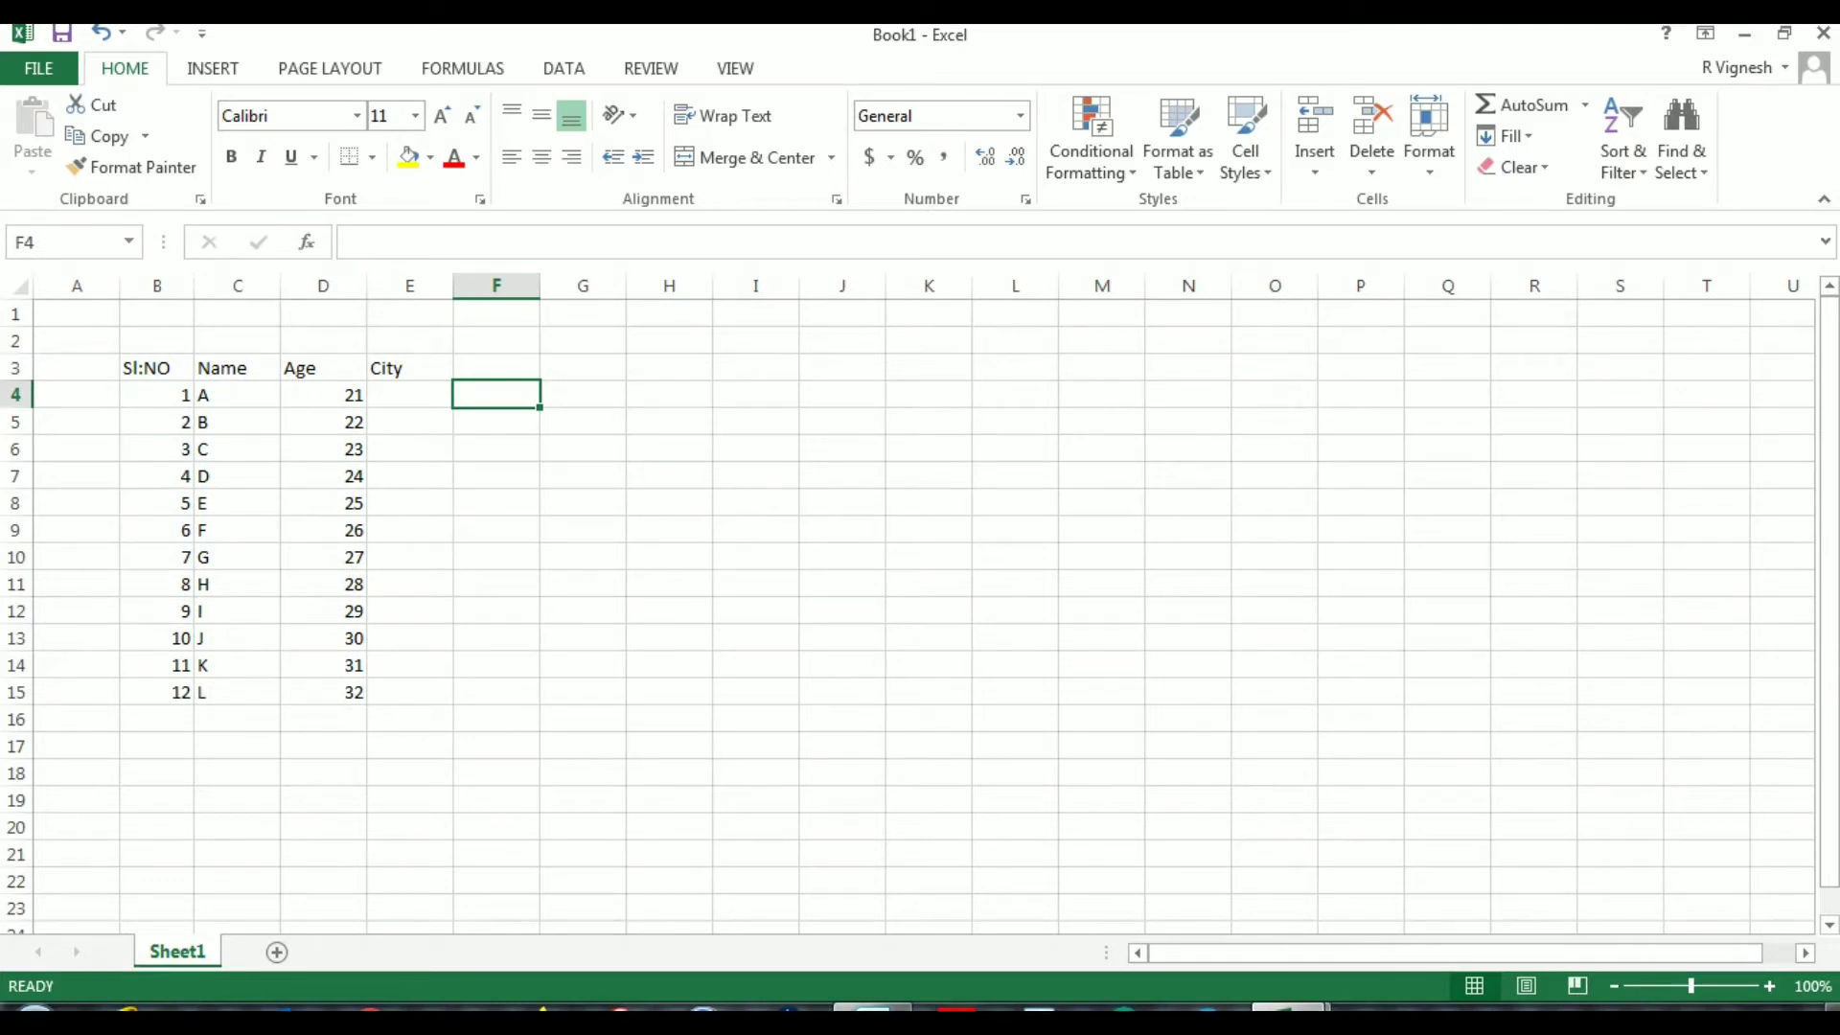
Bring Book1 forward, select E4 and name cell C4, and compare with Book2's city list.
left_click(1289, 1008)
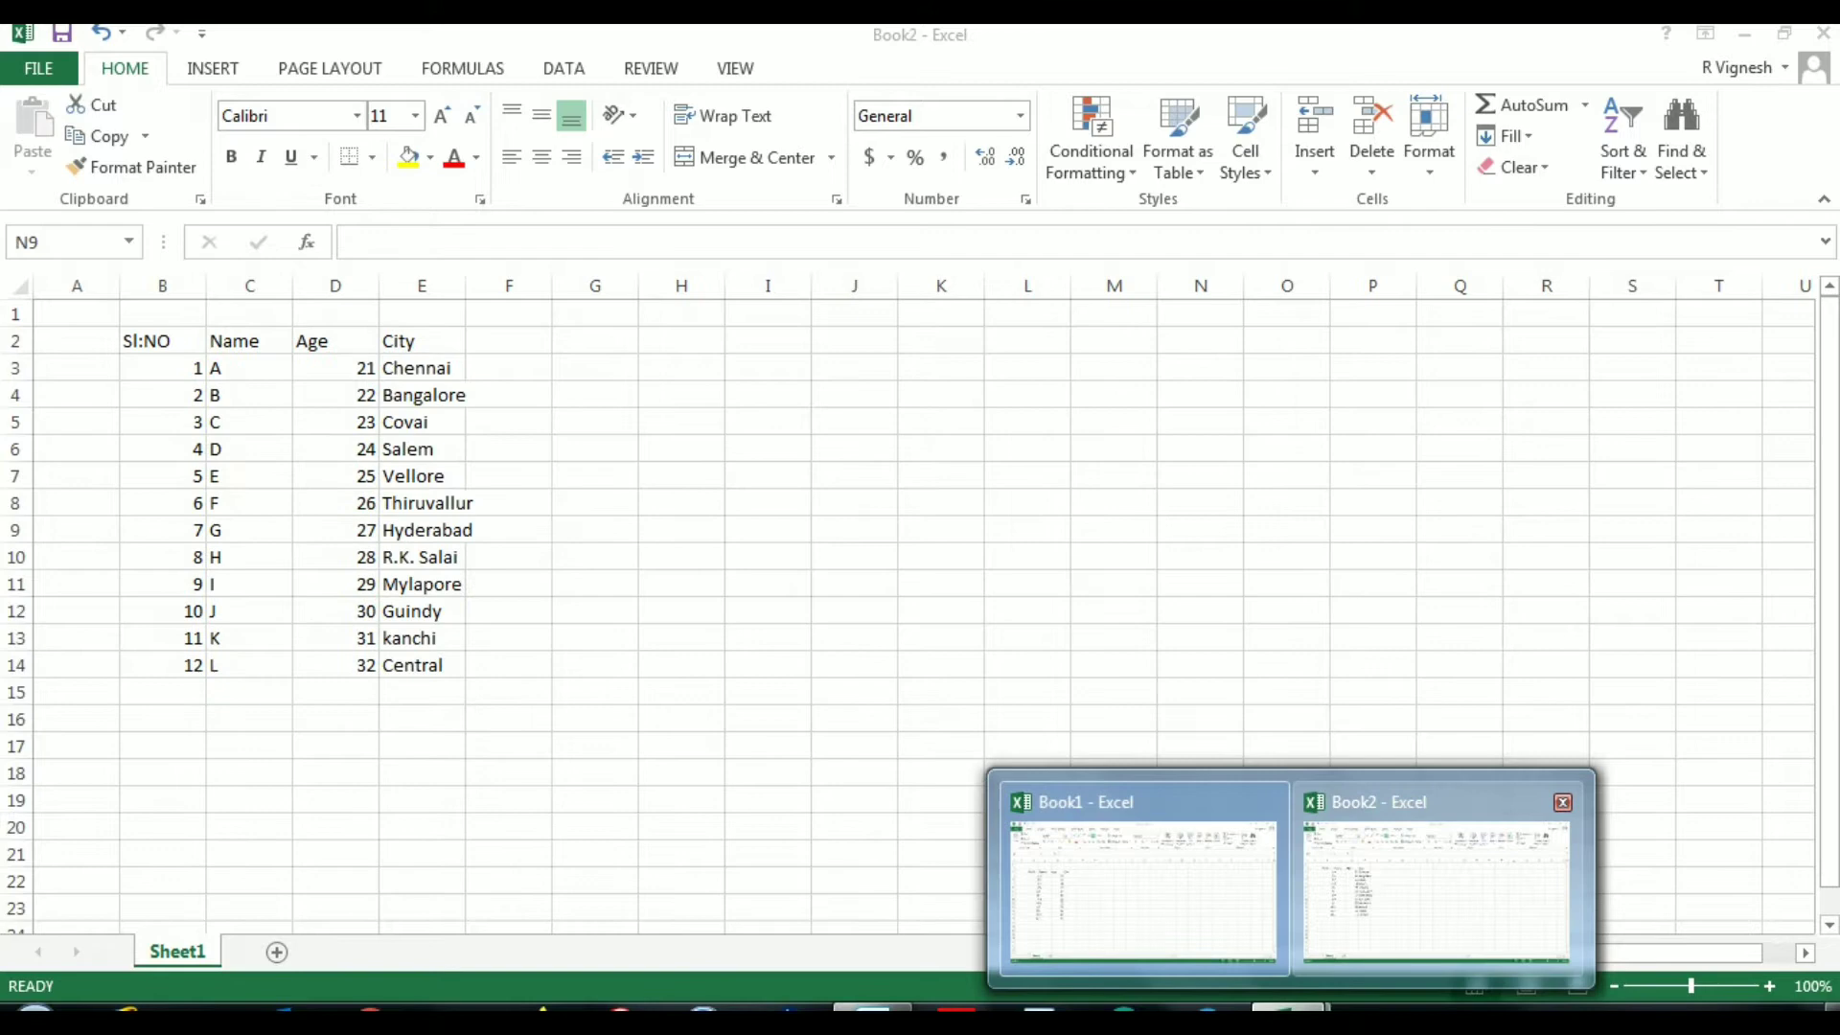
left_click(1141, 881)
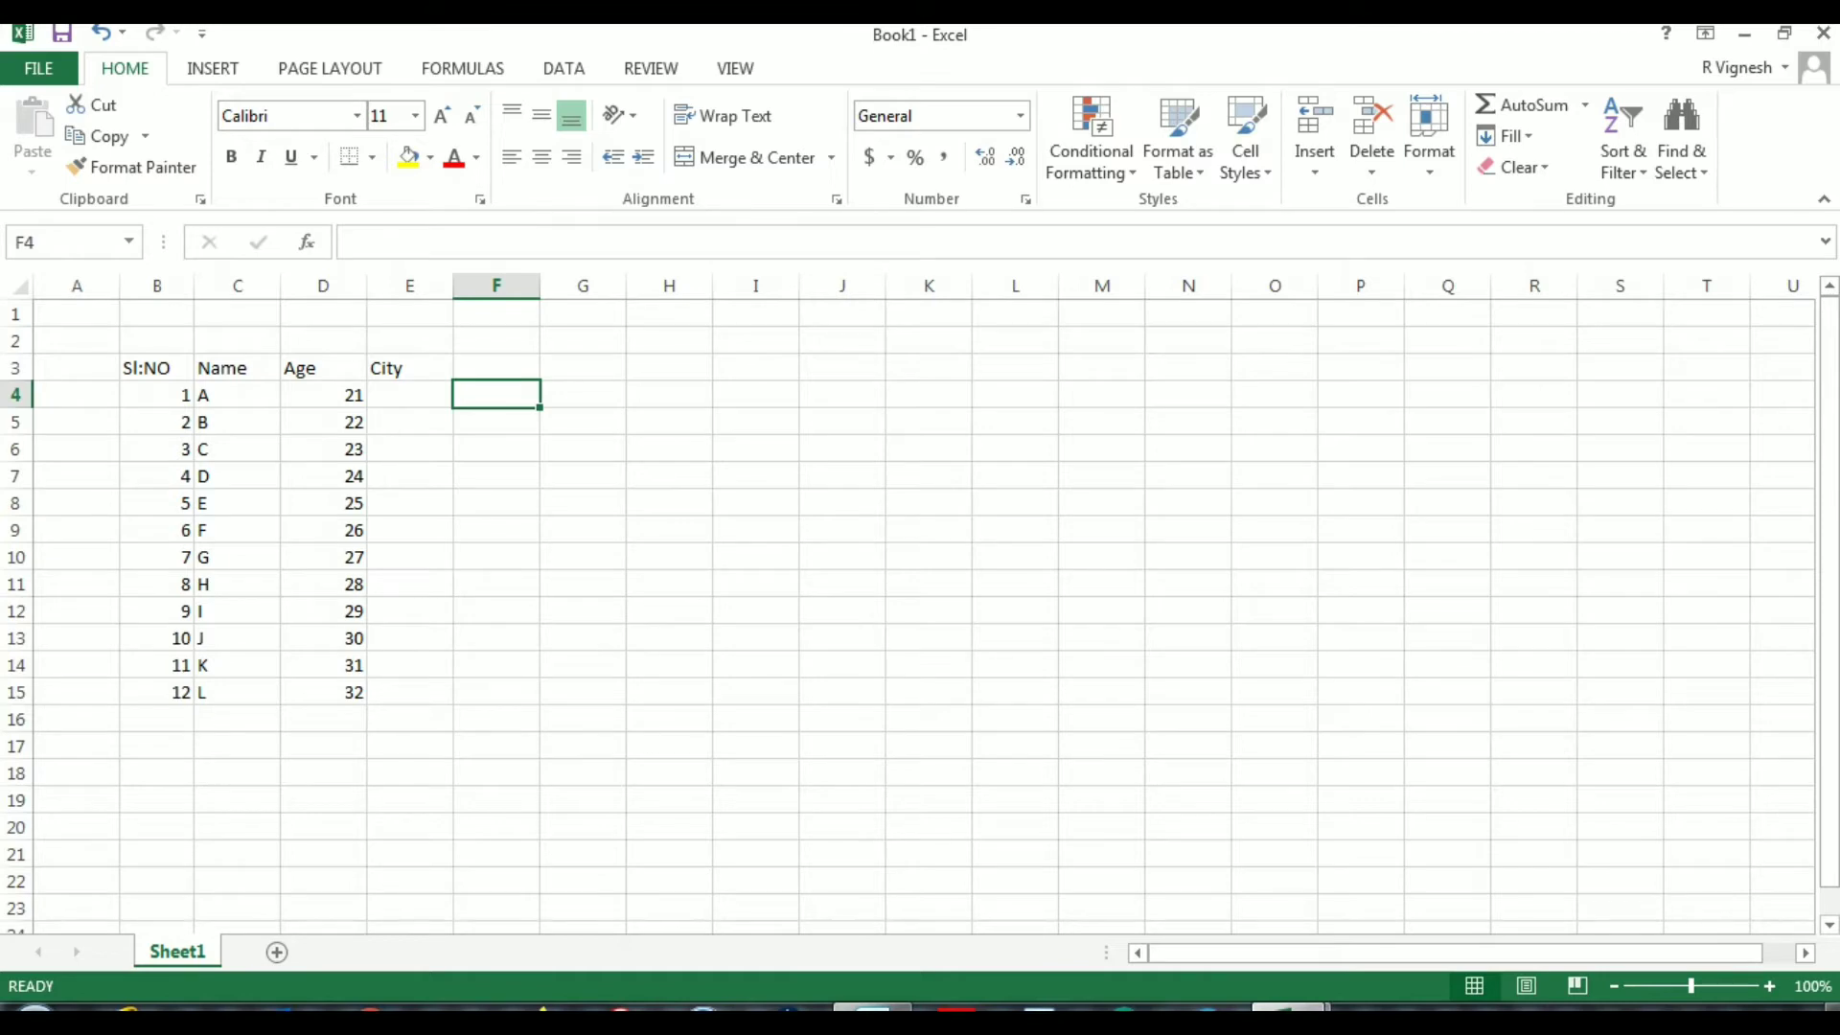
left_click(410, 394)
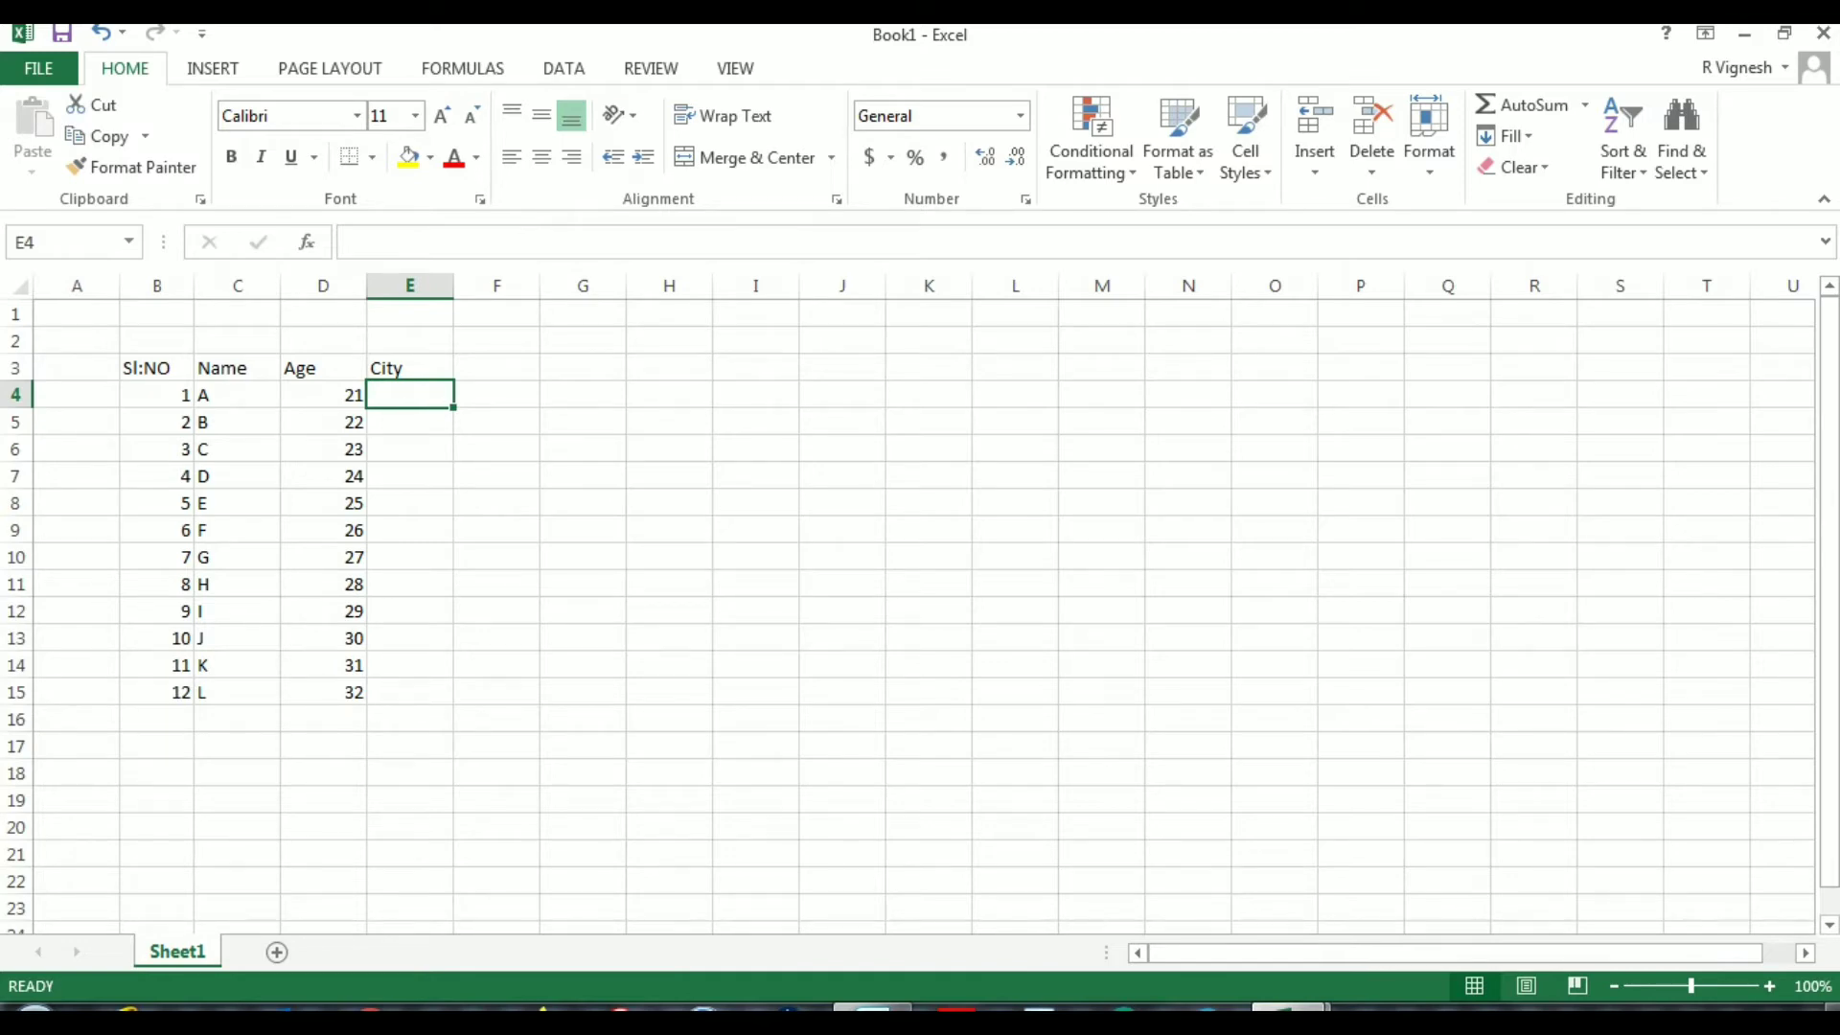
left_click(237, 394)
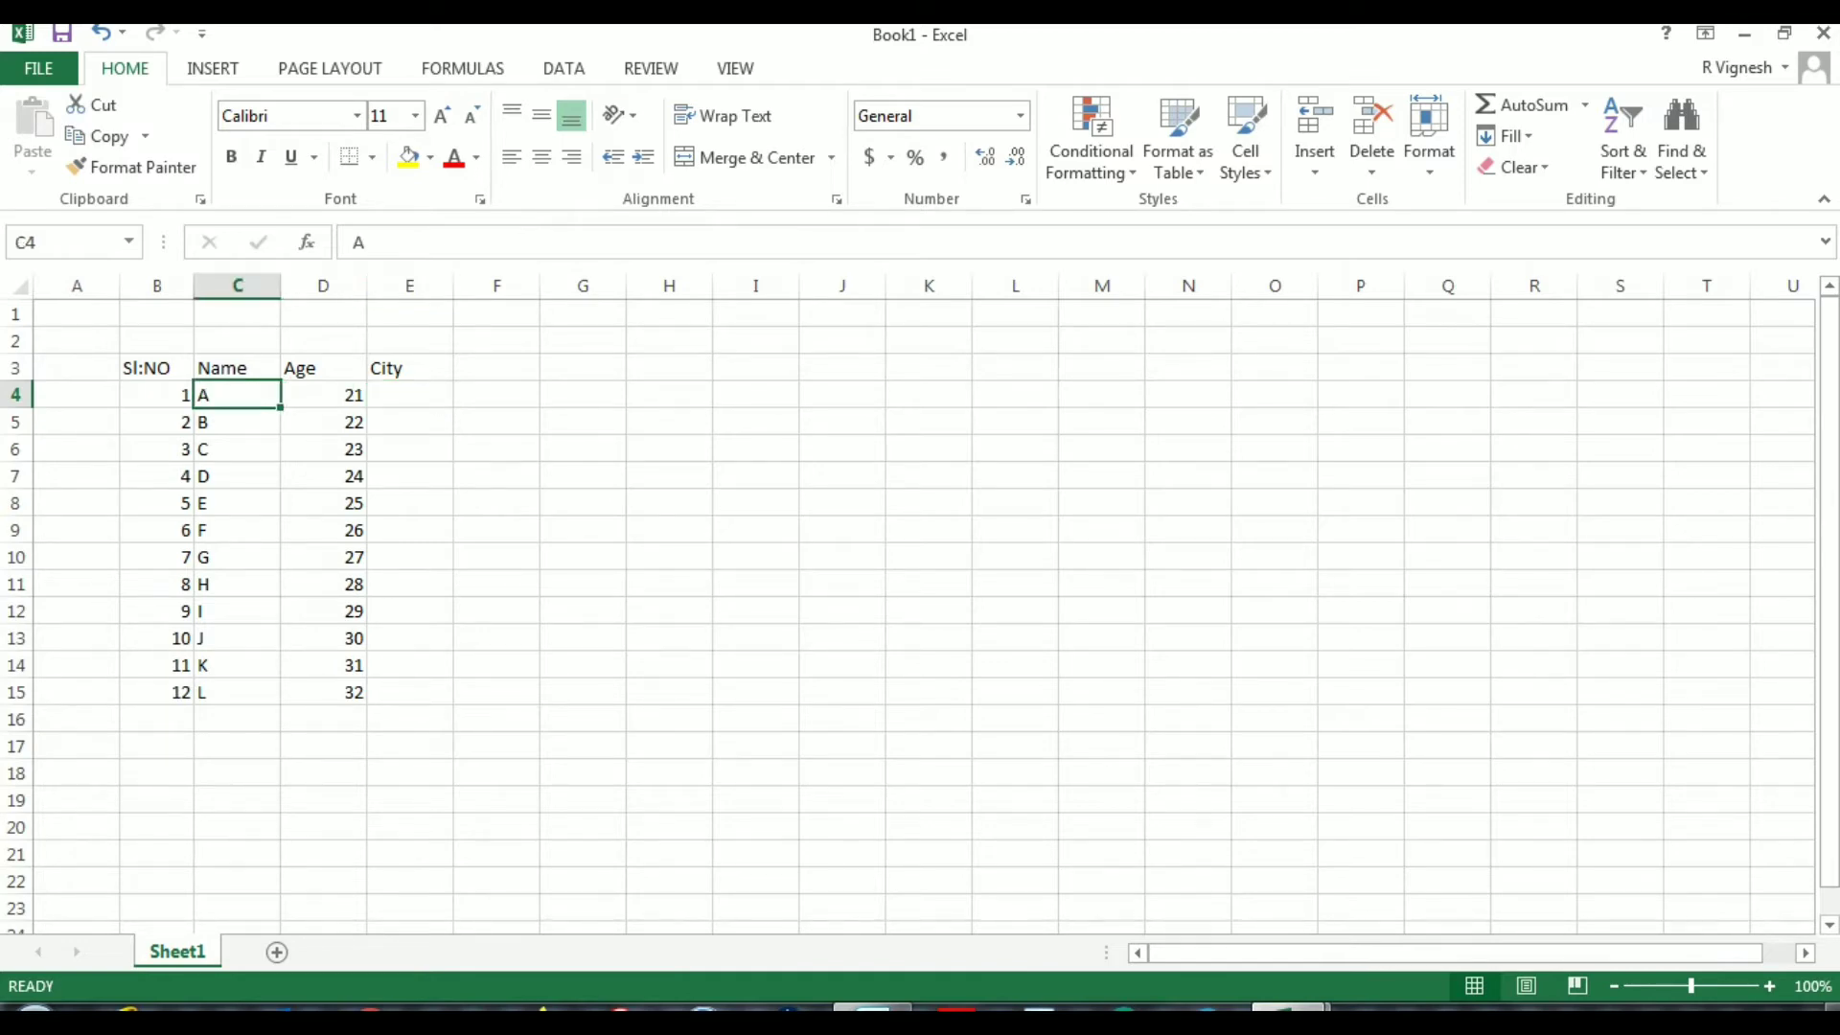
left_click(1200, 528)
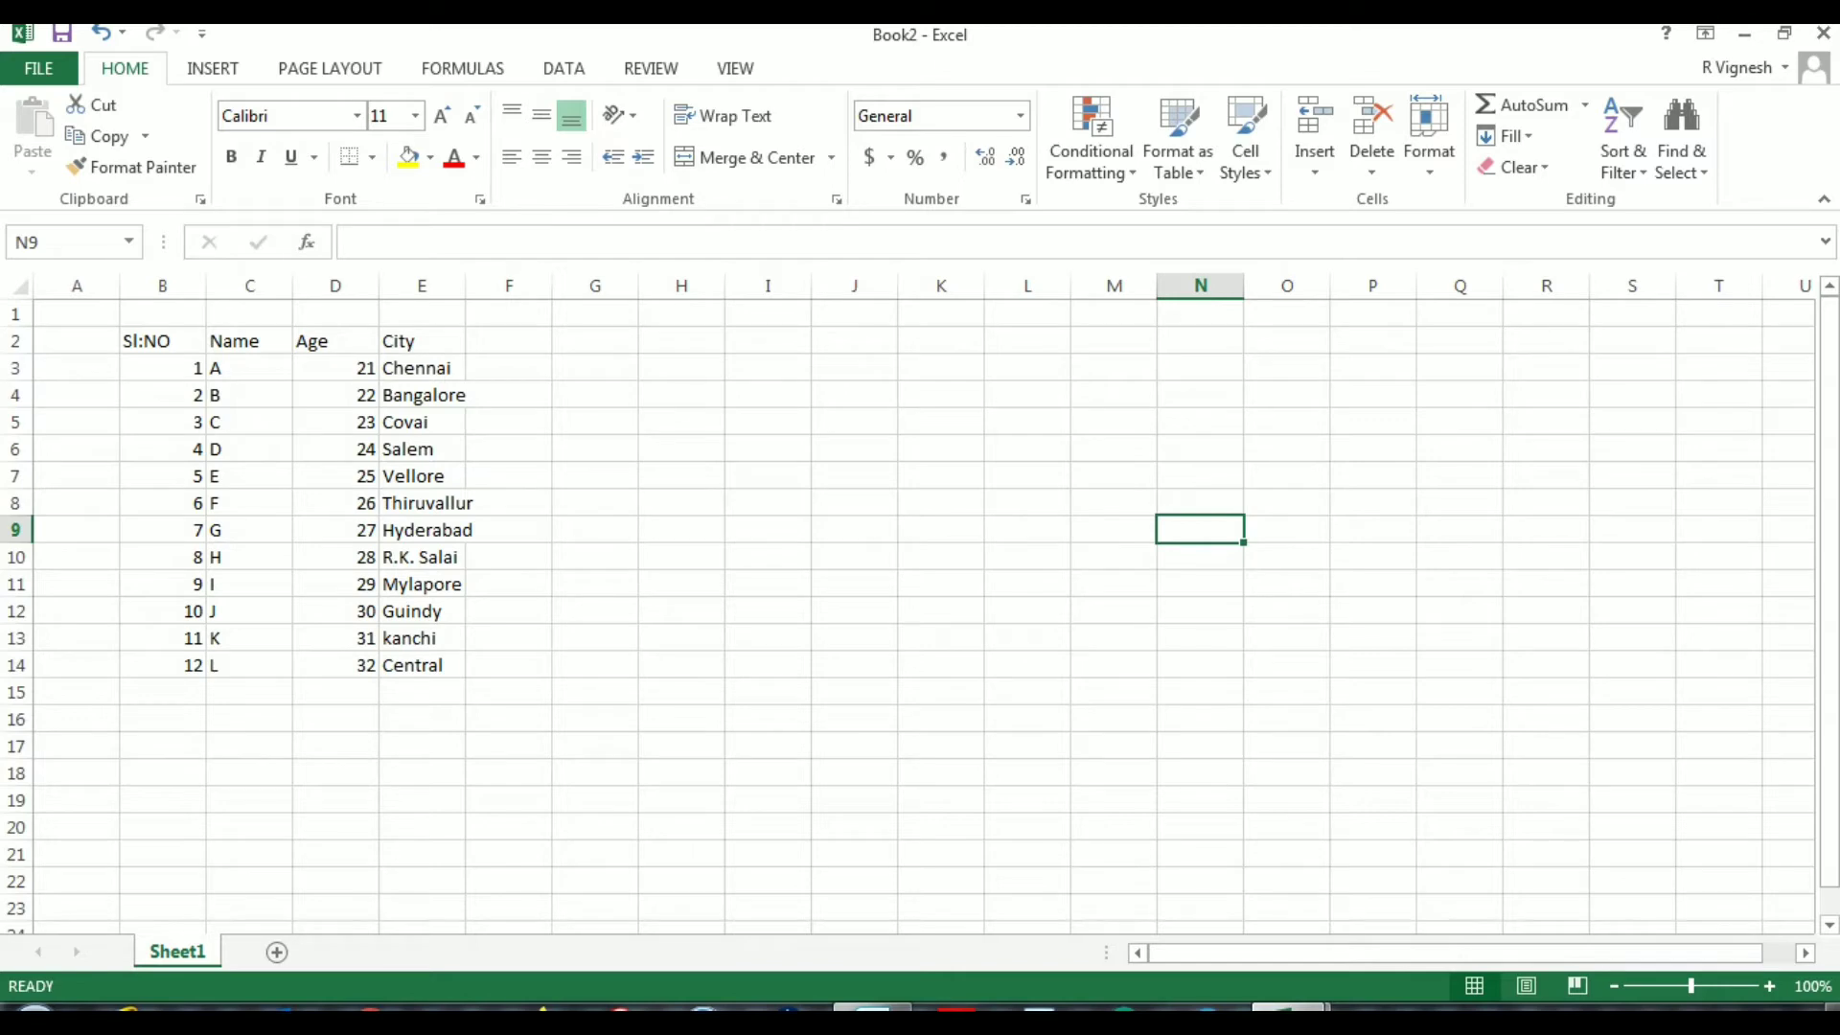
key("ctrl+Tab")
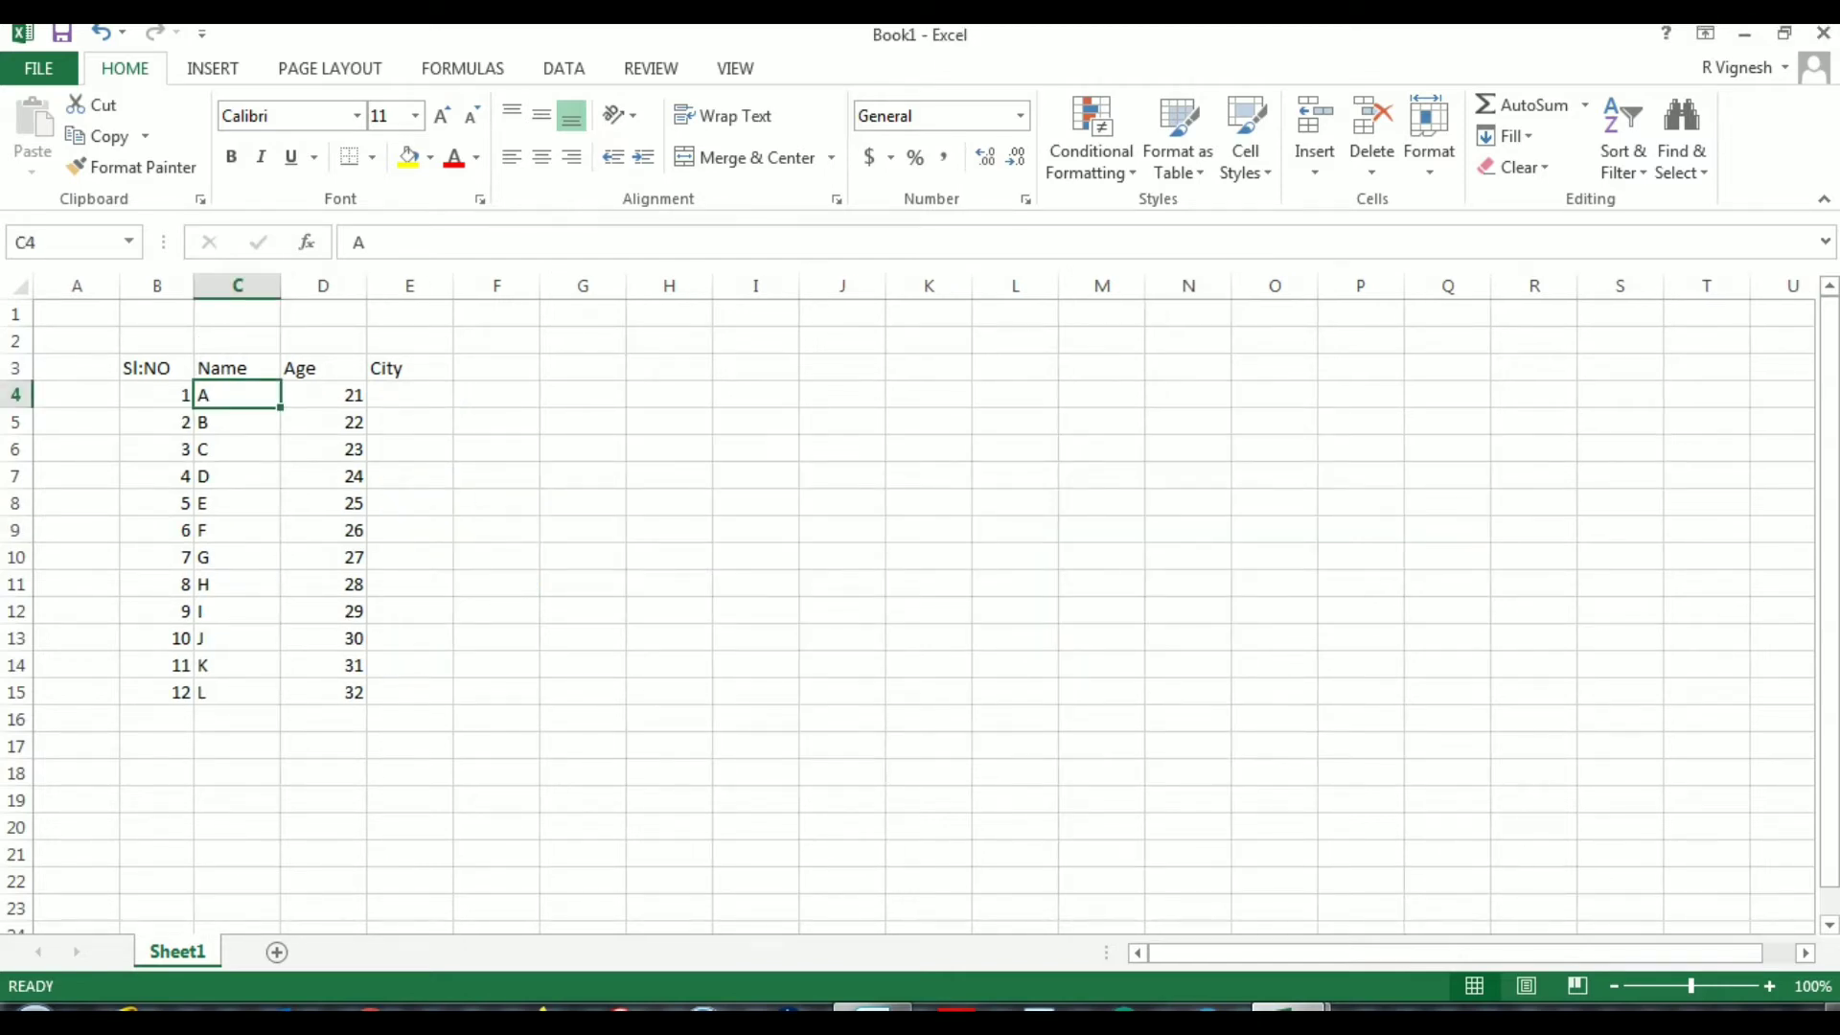
key("ctrl+Tab")
Copy the name A from C4 and search Book2 for A with Find.
key("ctrl+c")
key("alt+Tab")
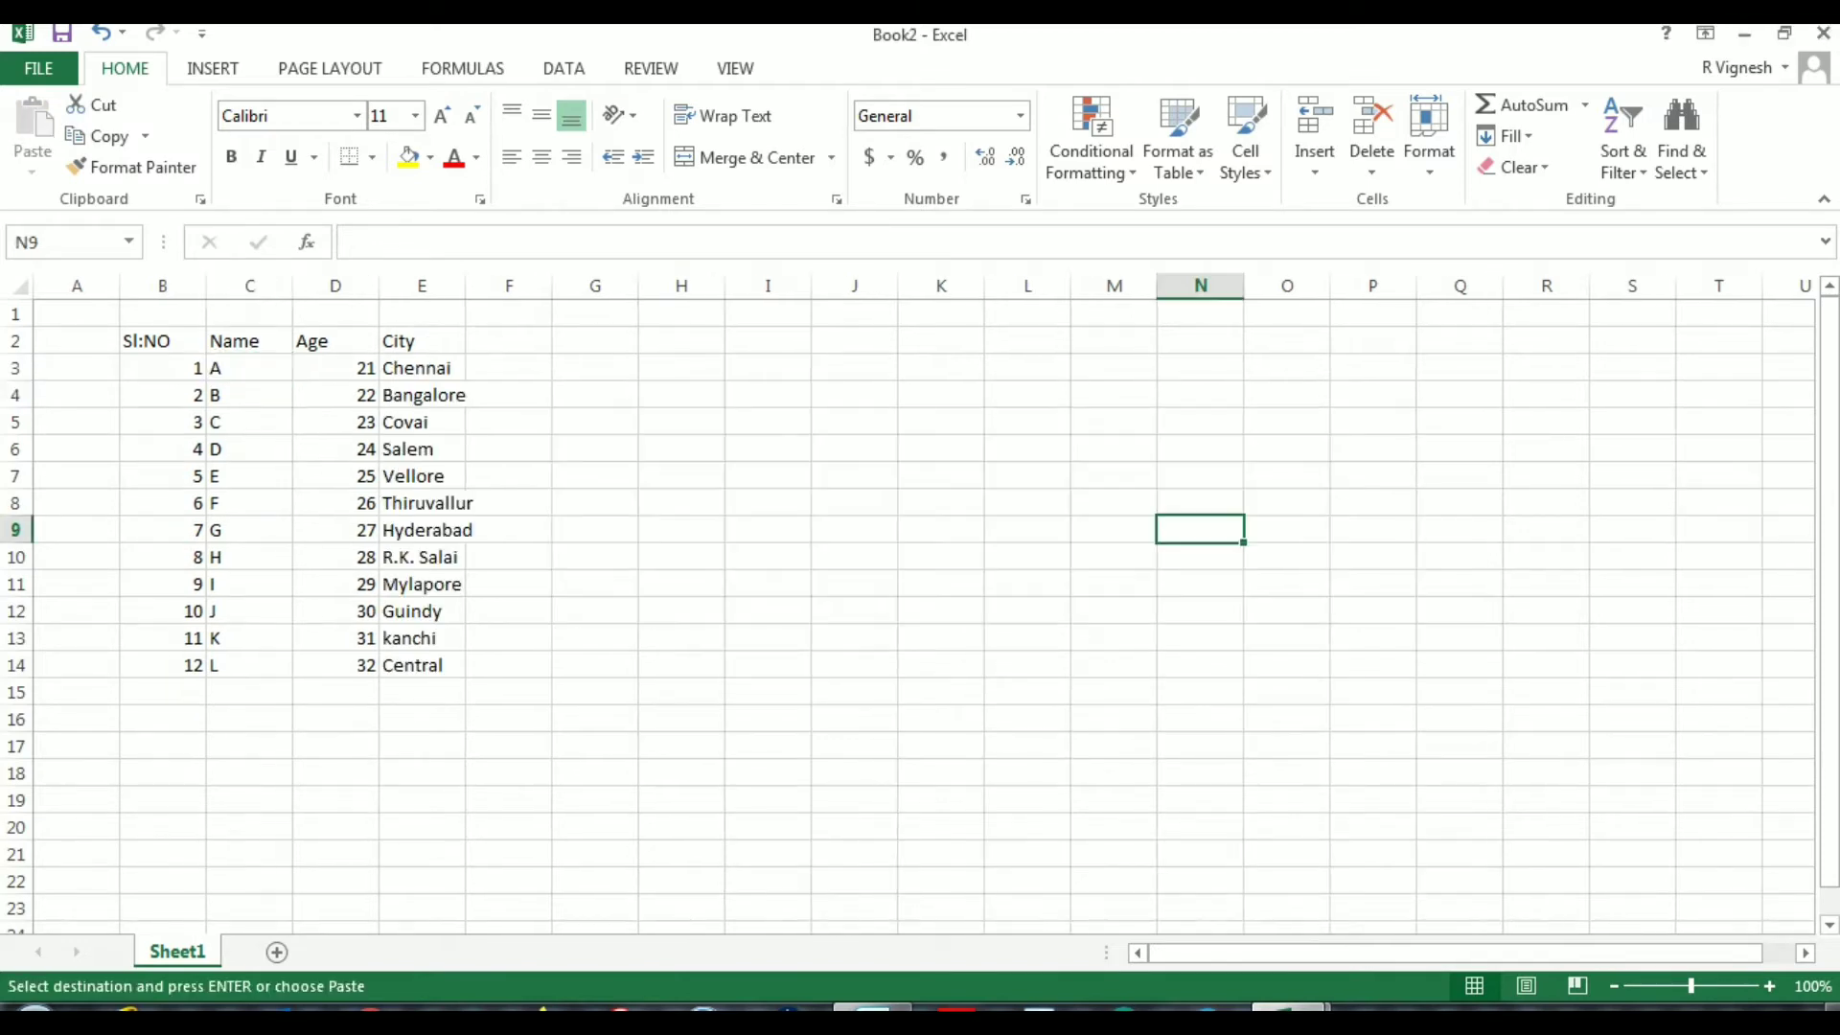
key("ctrl+f")
type("A")
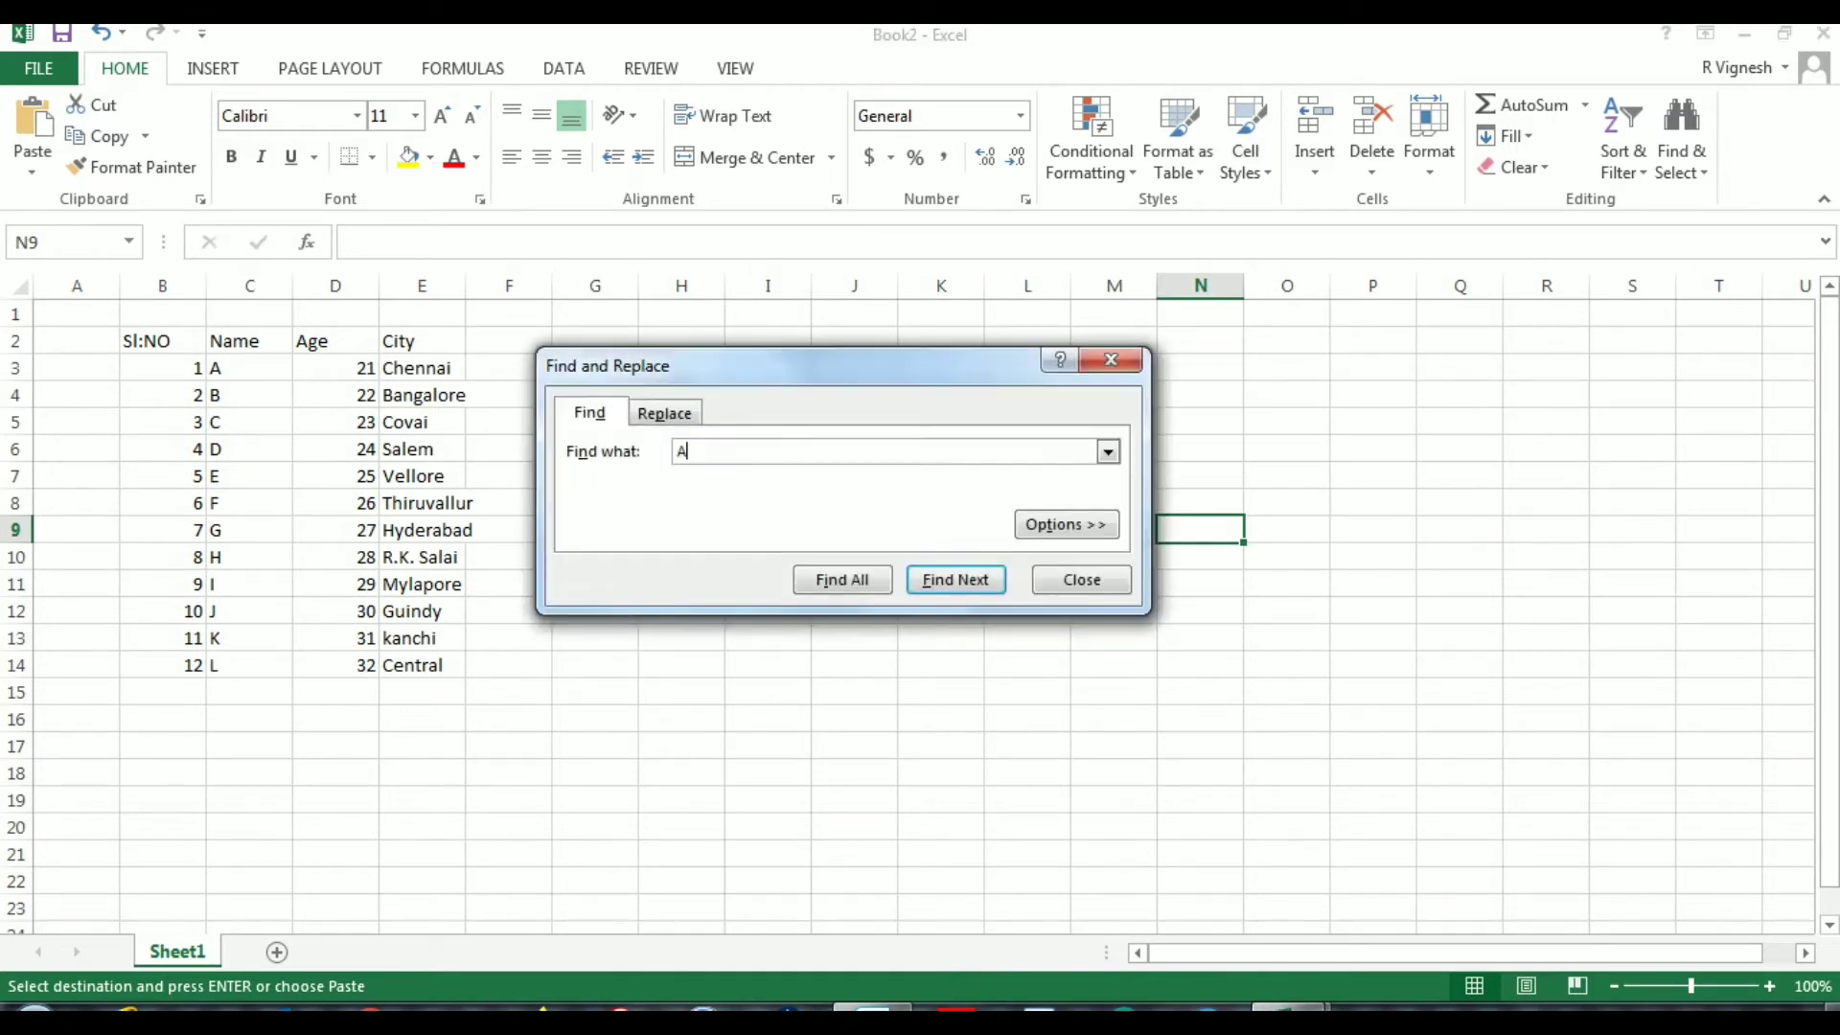
key("Return")
key("Return")
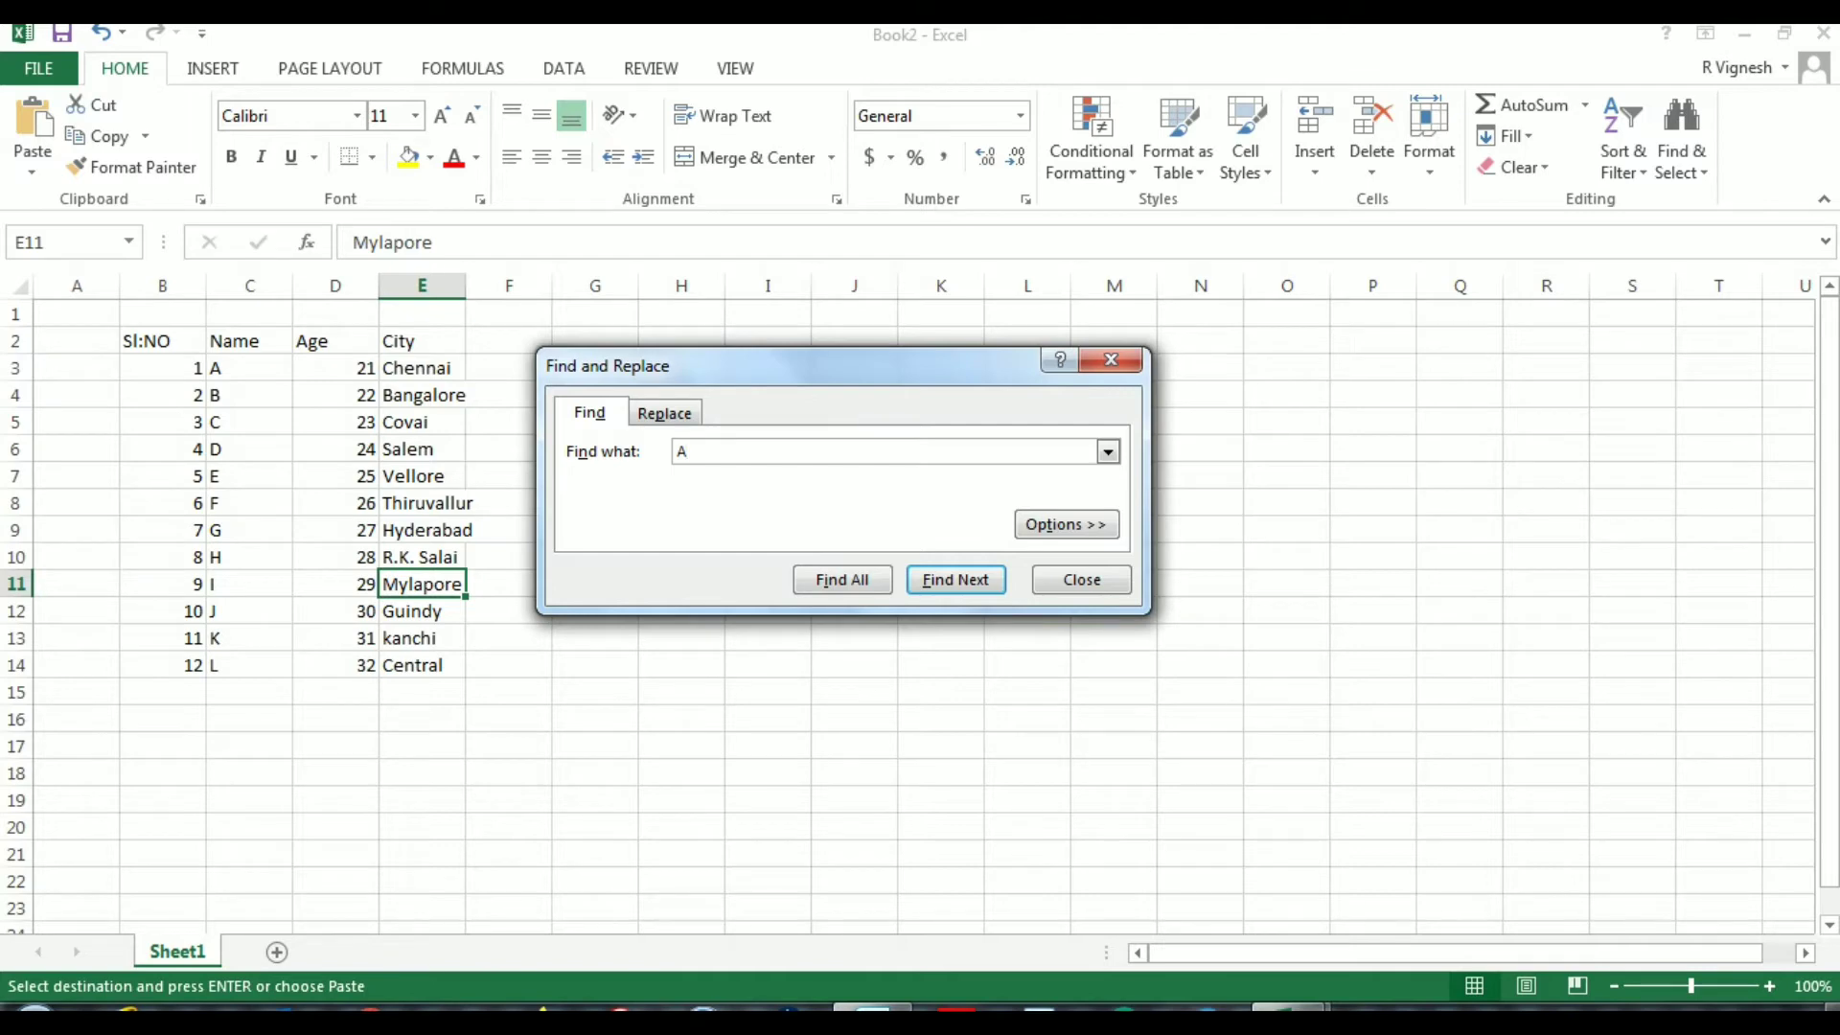
key("Return")
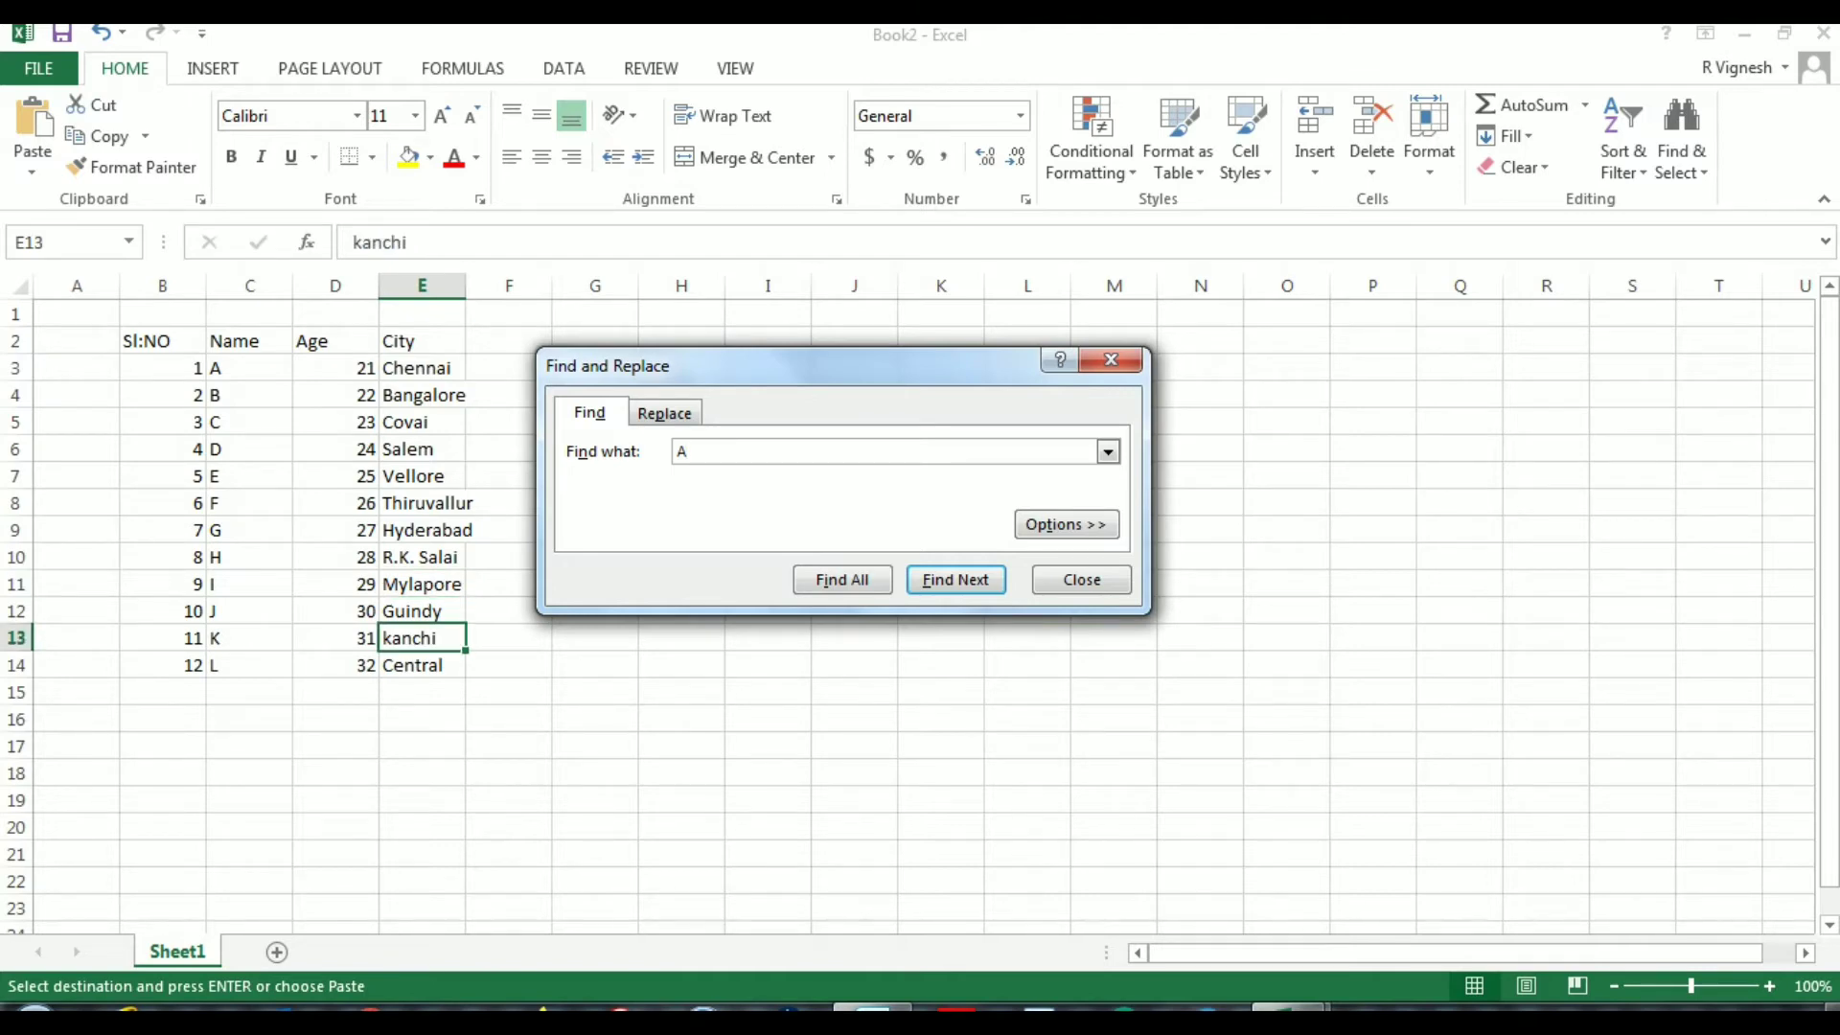
Step through the Find matches for A, landing on Book2's cell C3.
left_click(249, 367)
key("Return")
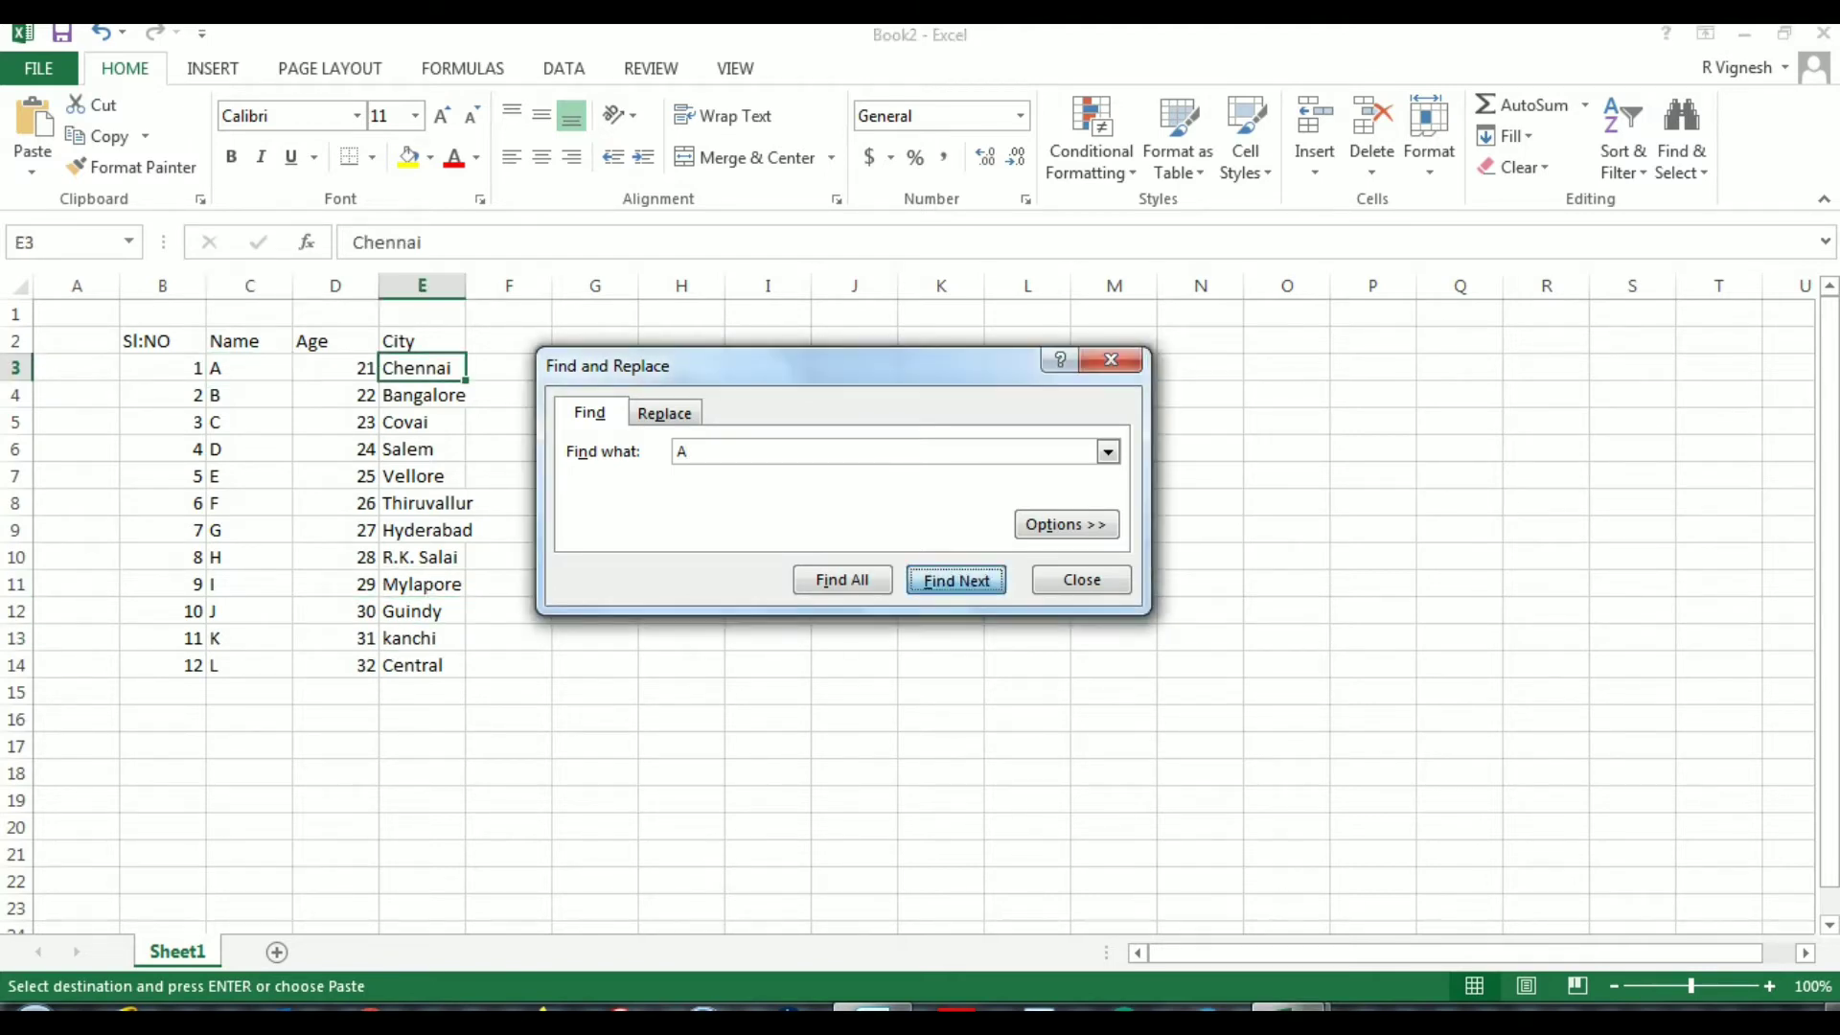
key("Return")
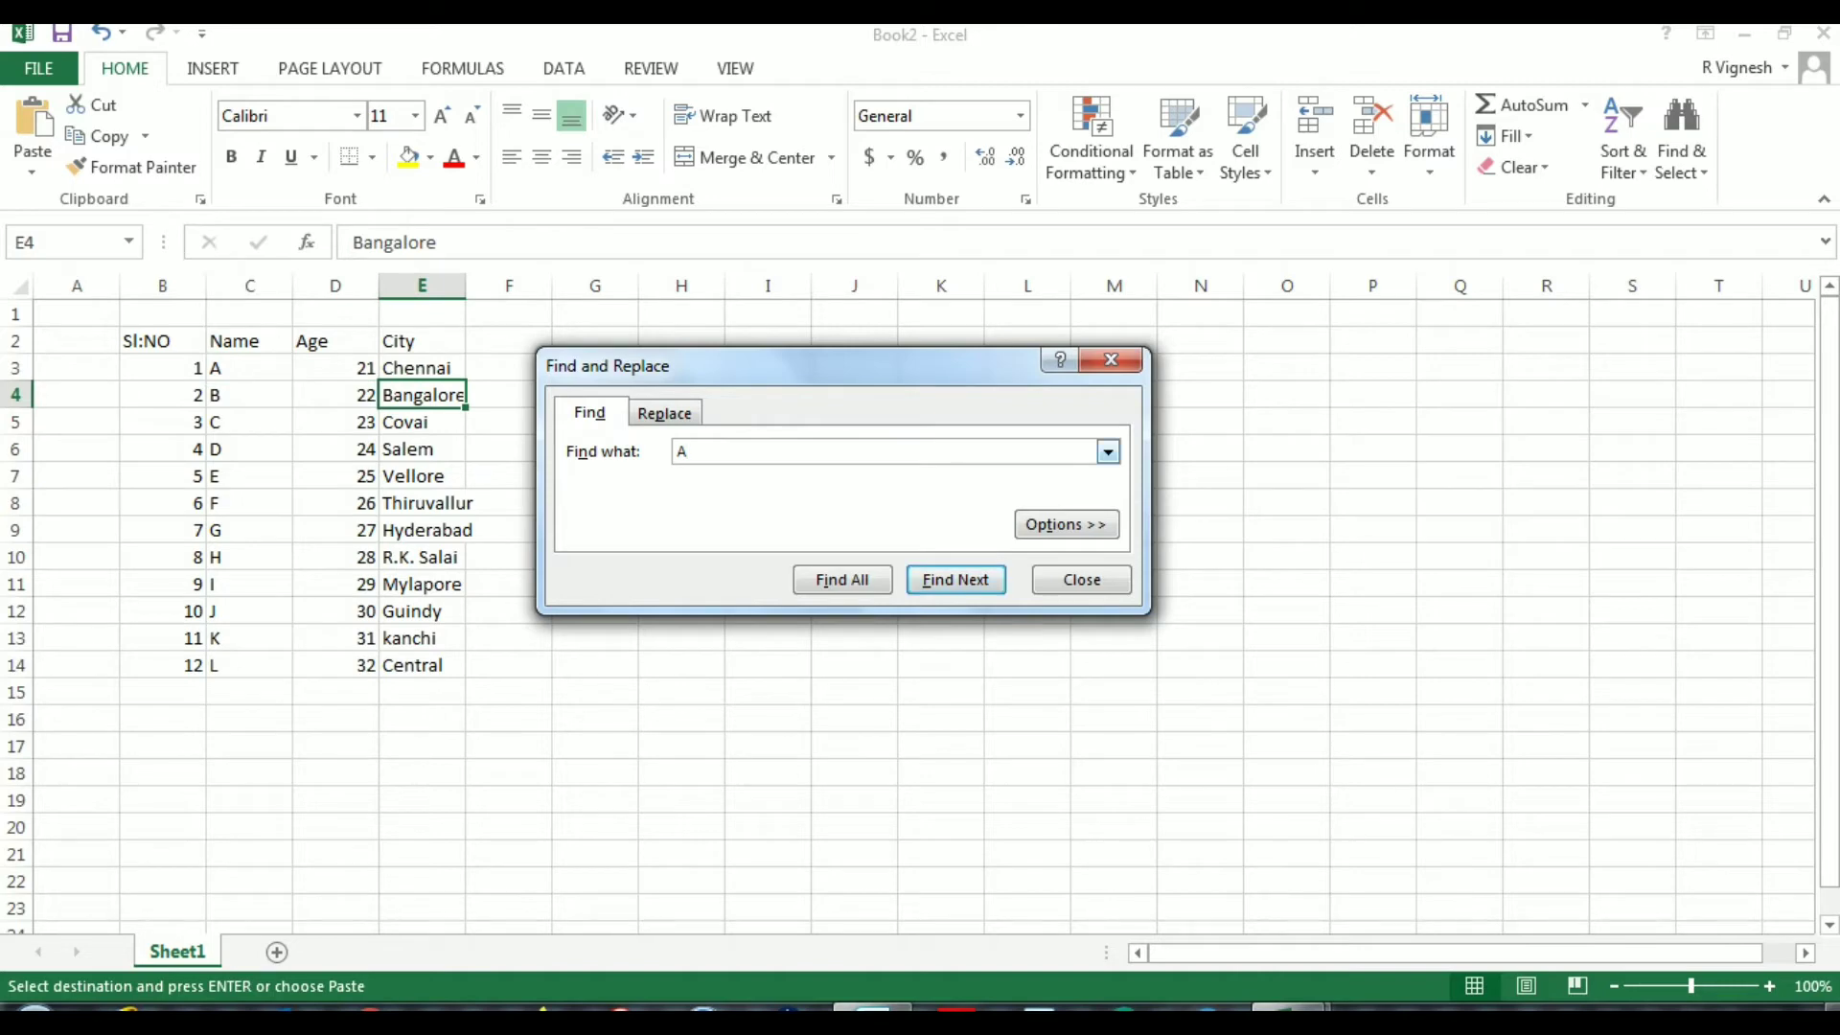
key("Return")
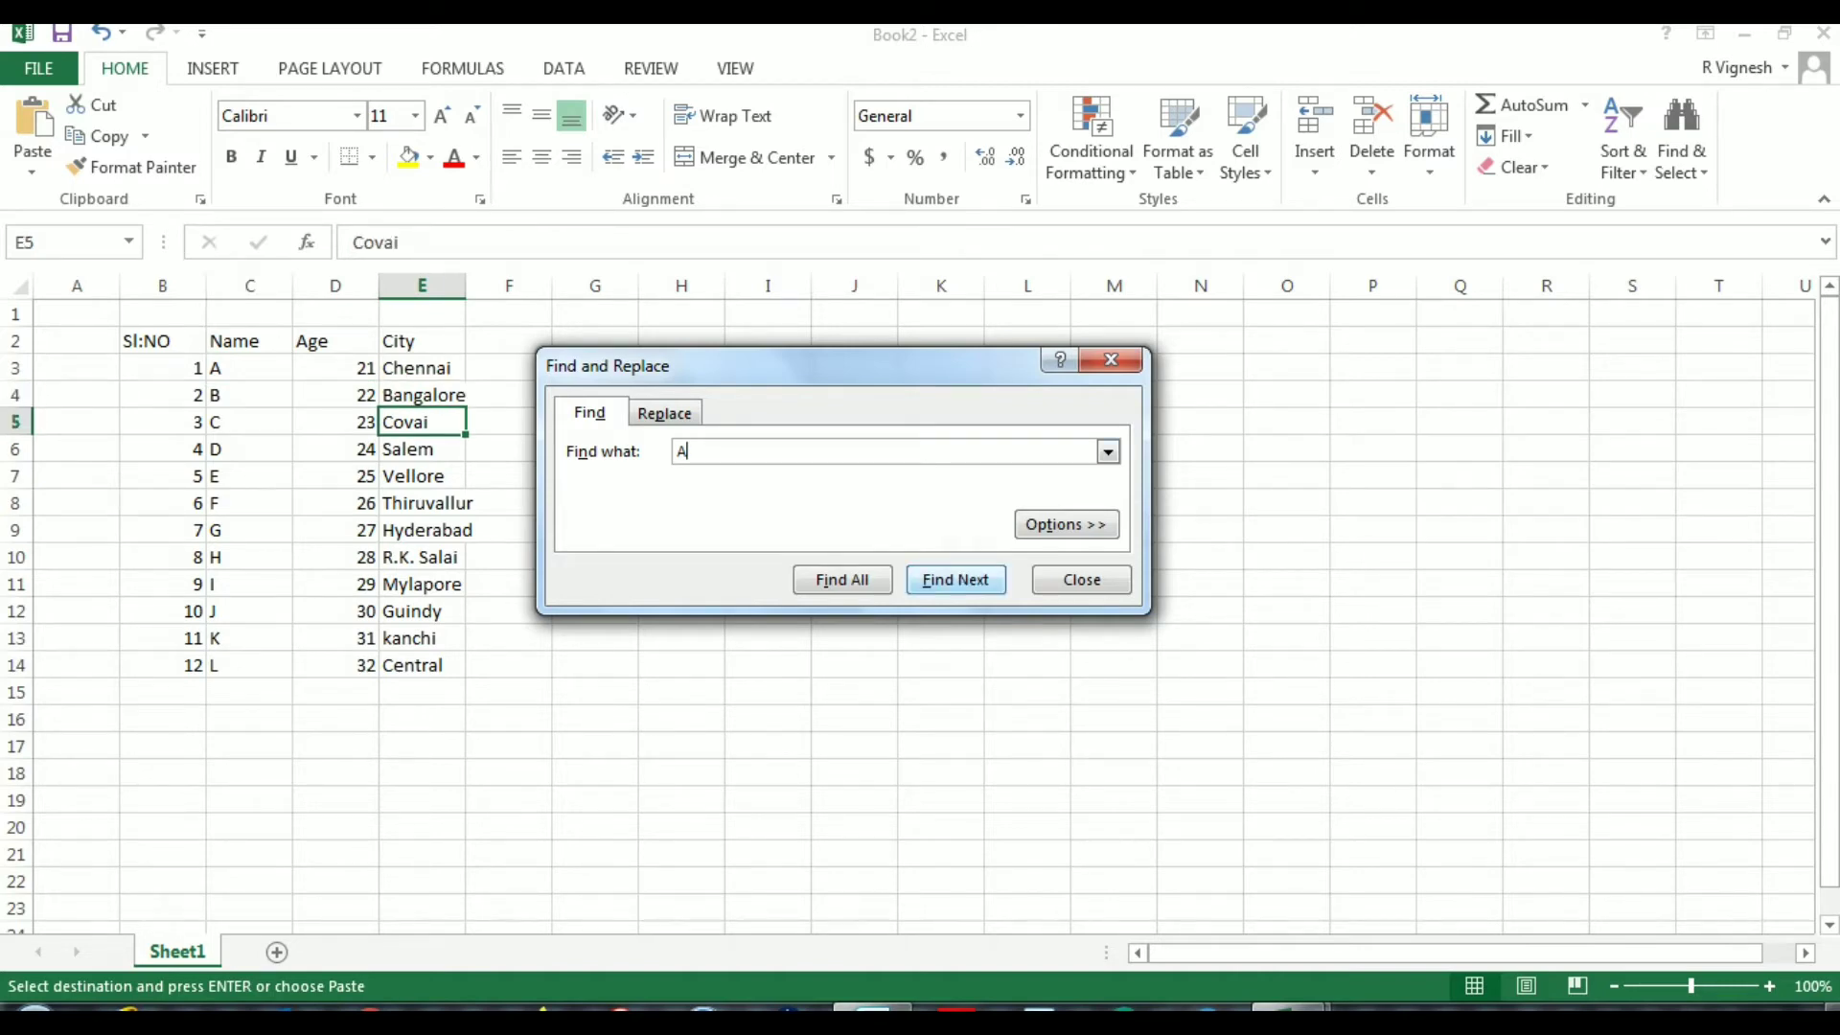
left_click(250, 367)
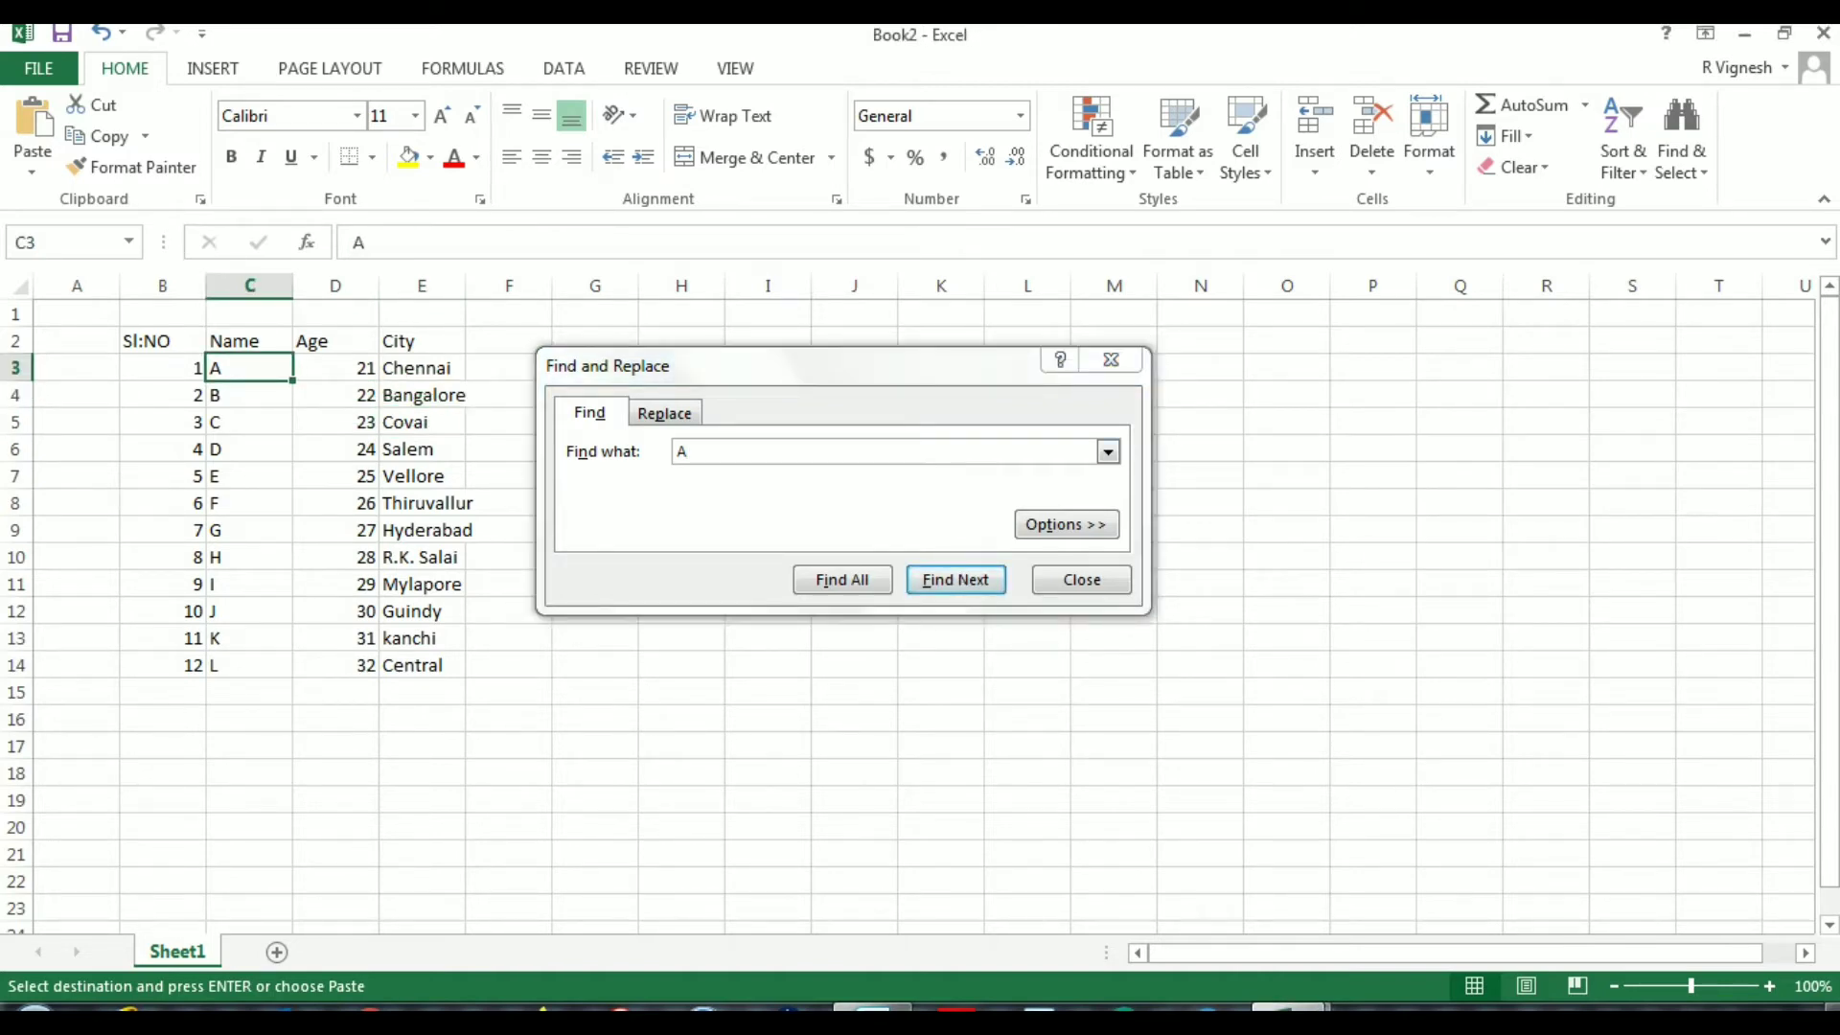
left_click(956, 579)
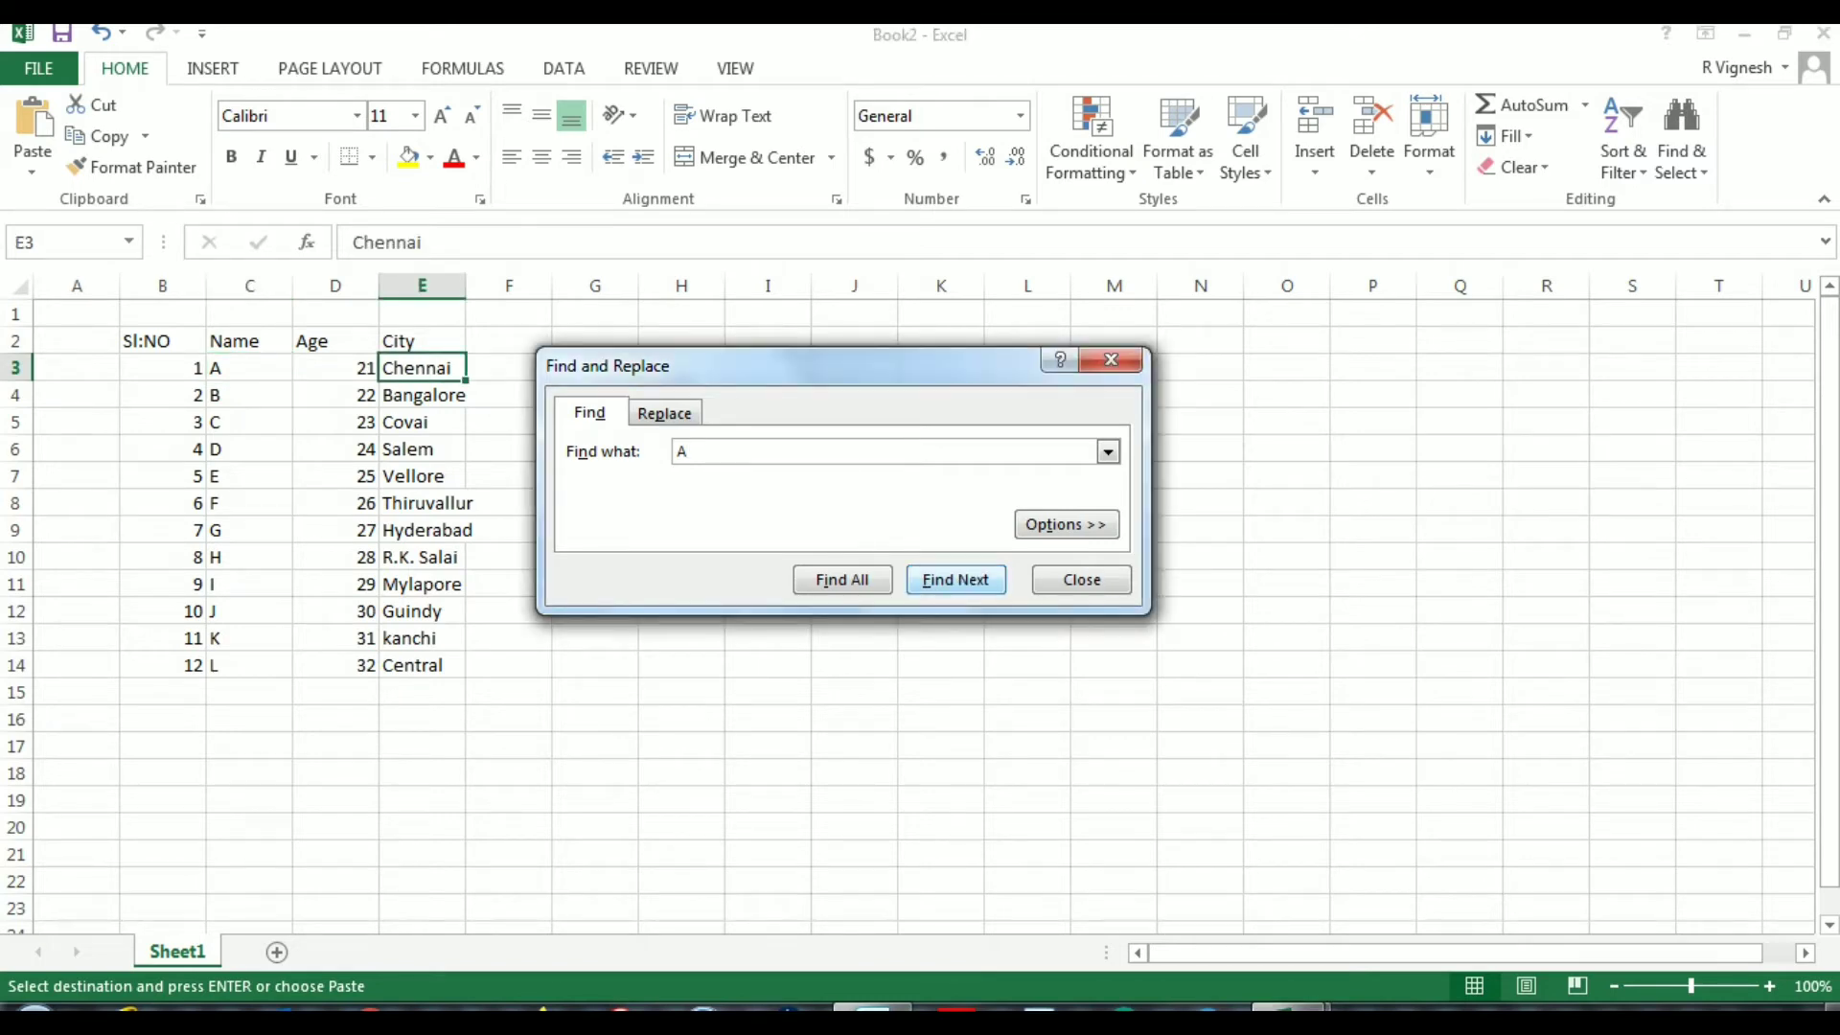
left_click(956, 578)
left_click(955, 579)
left_click(955, 579)
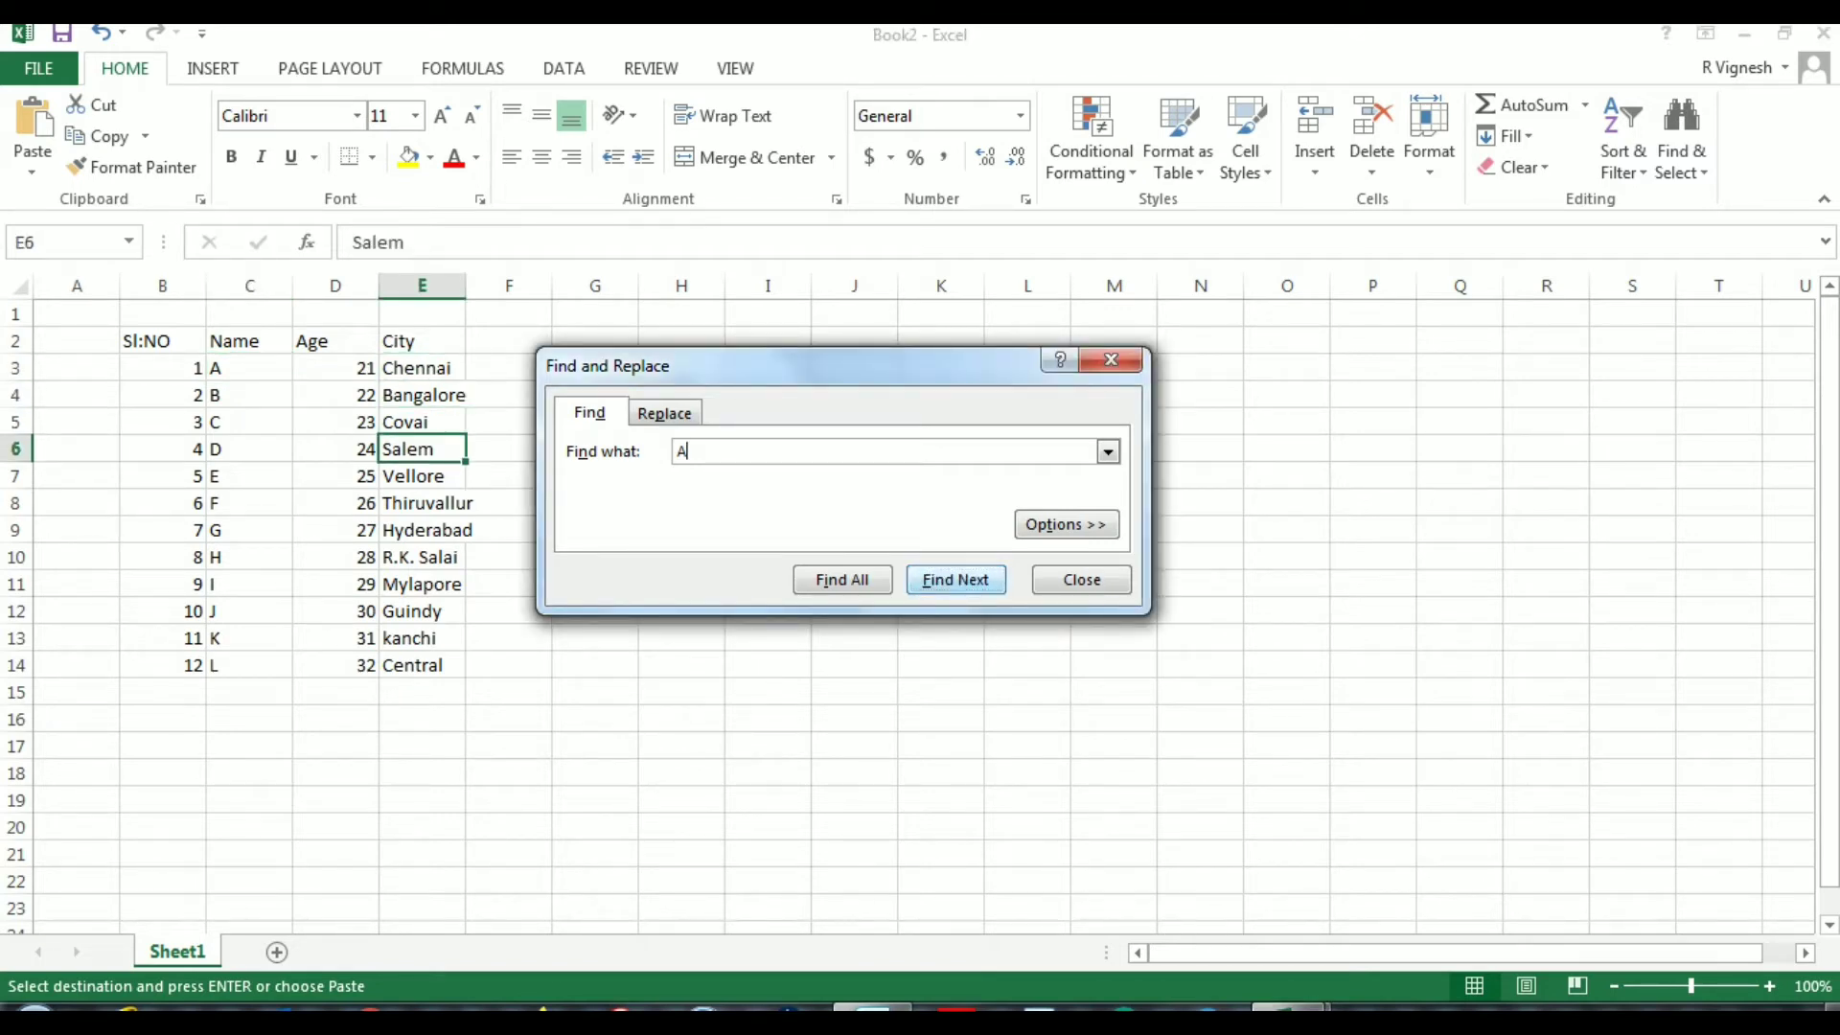
left_click(955, 579)
key("Return")
key("Return")
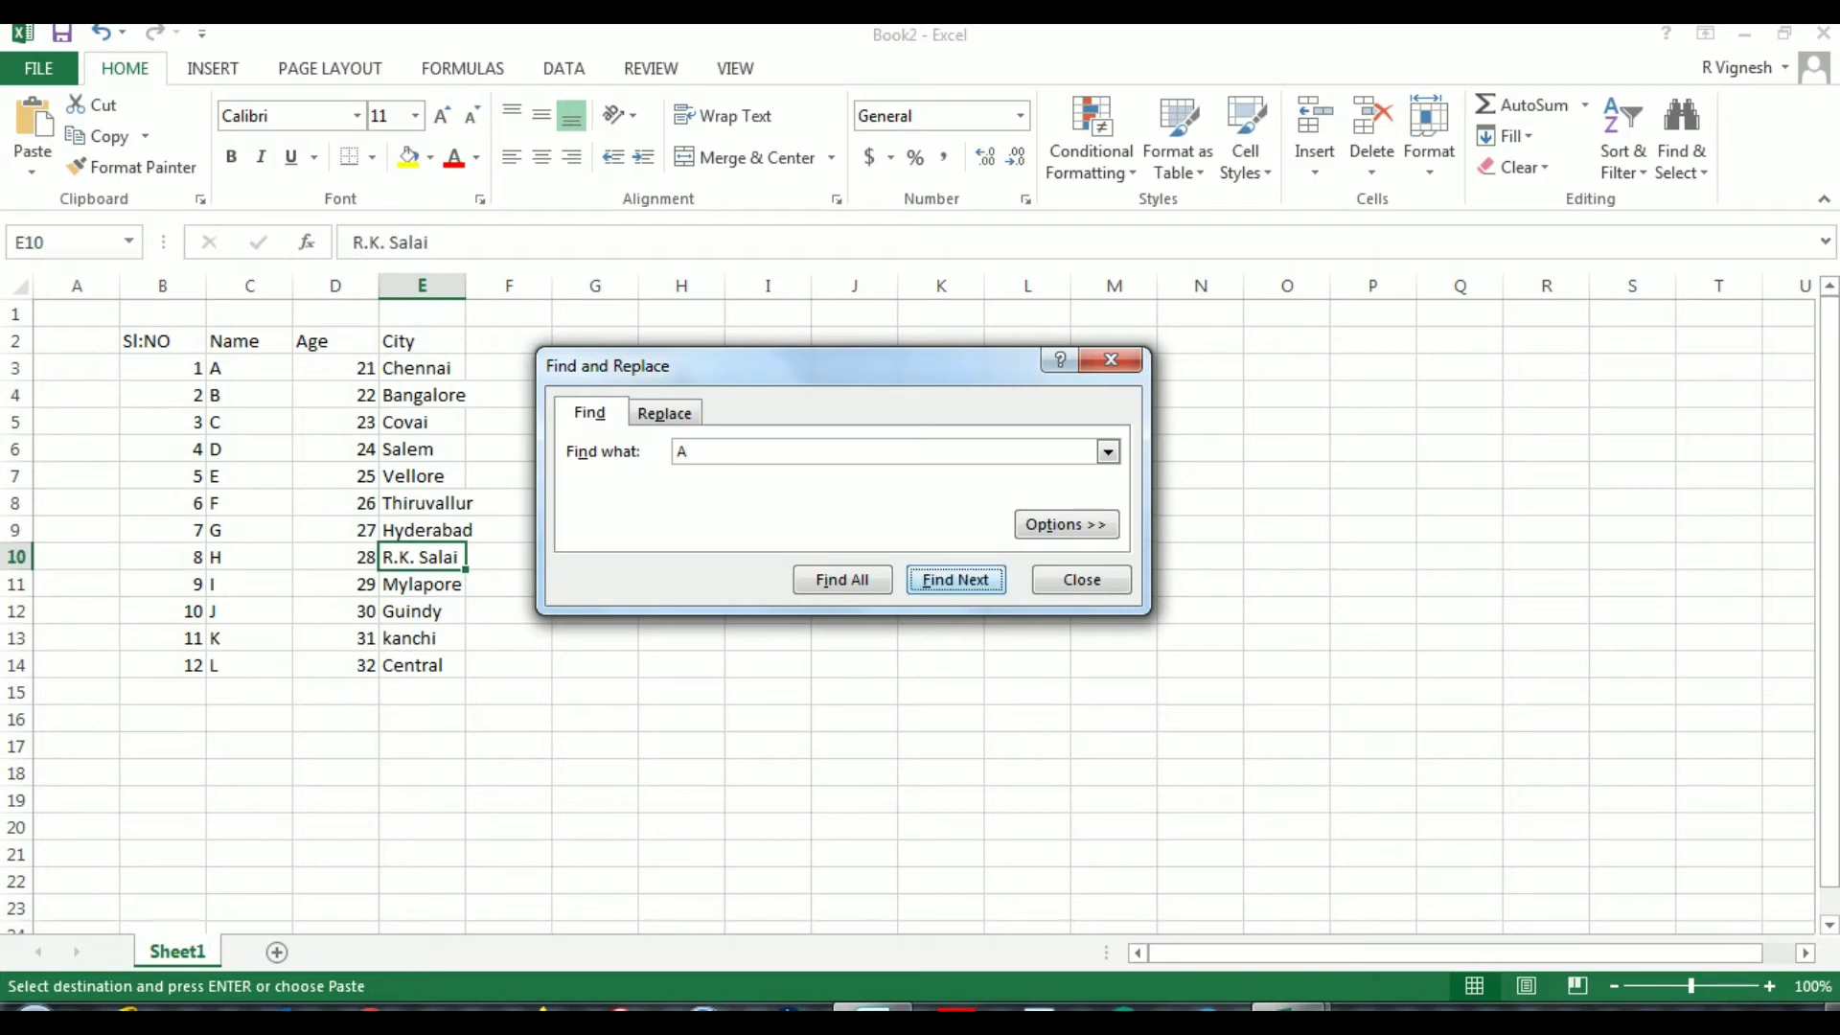
key("Return")
key("Return")
key("Return")
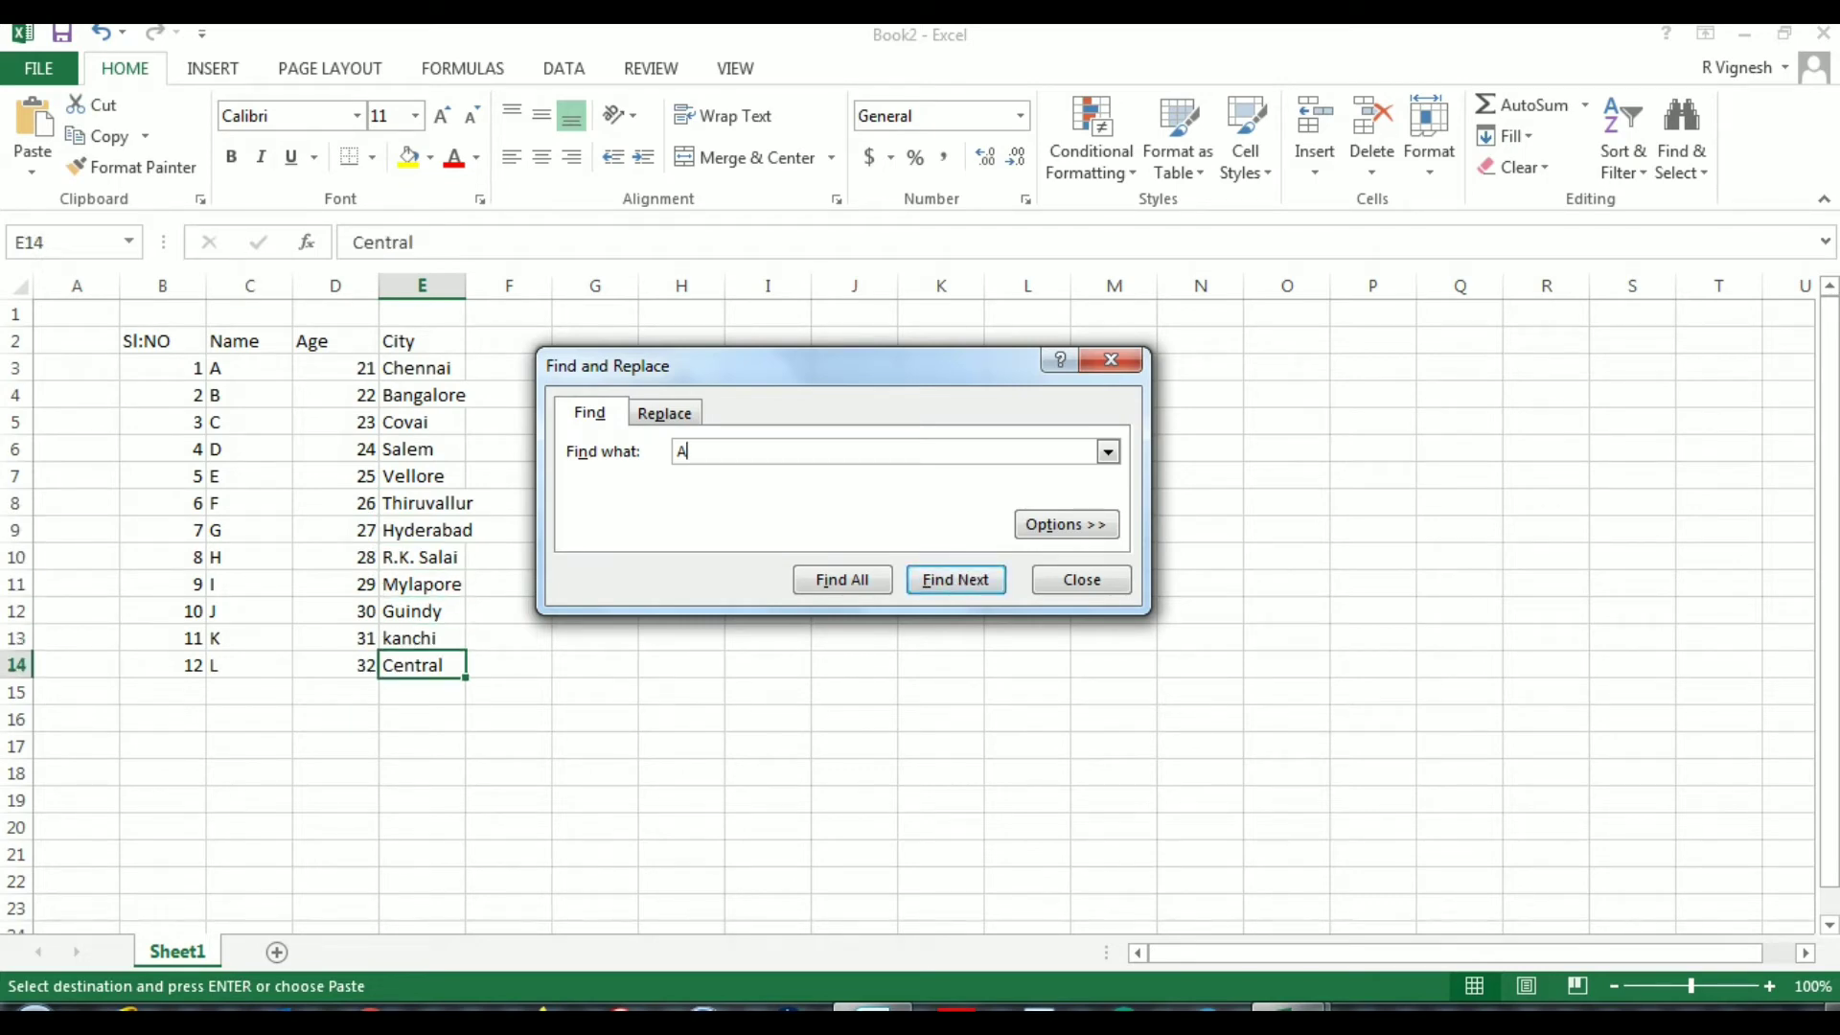
Locate A again in Book2's cell C3 and move across to its city Chennai in E3.
key("Return")
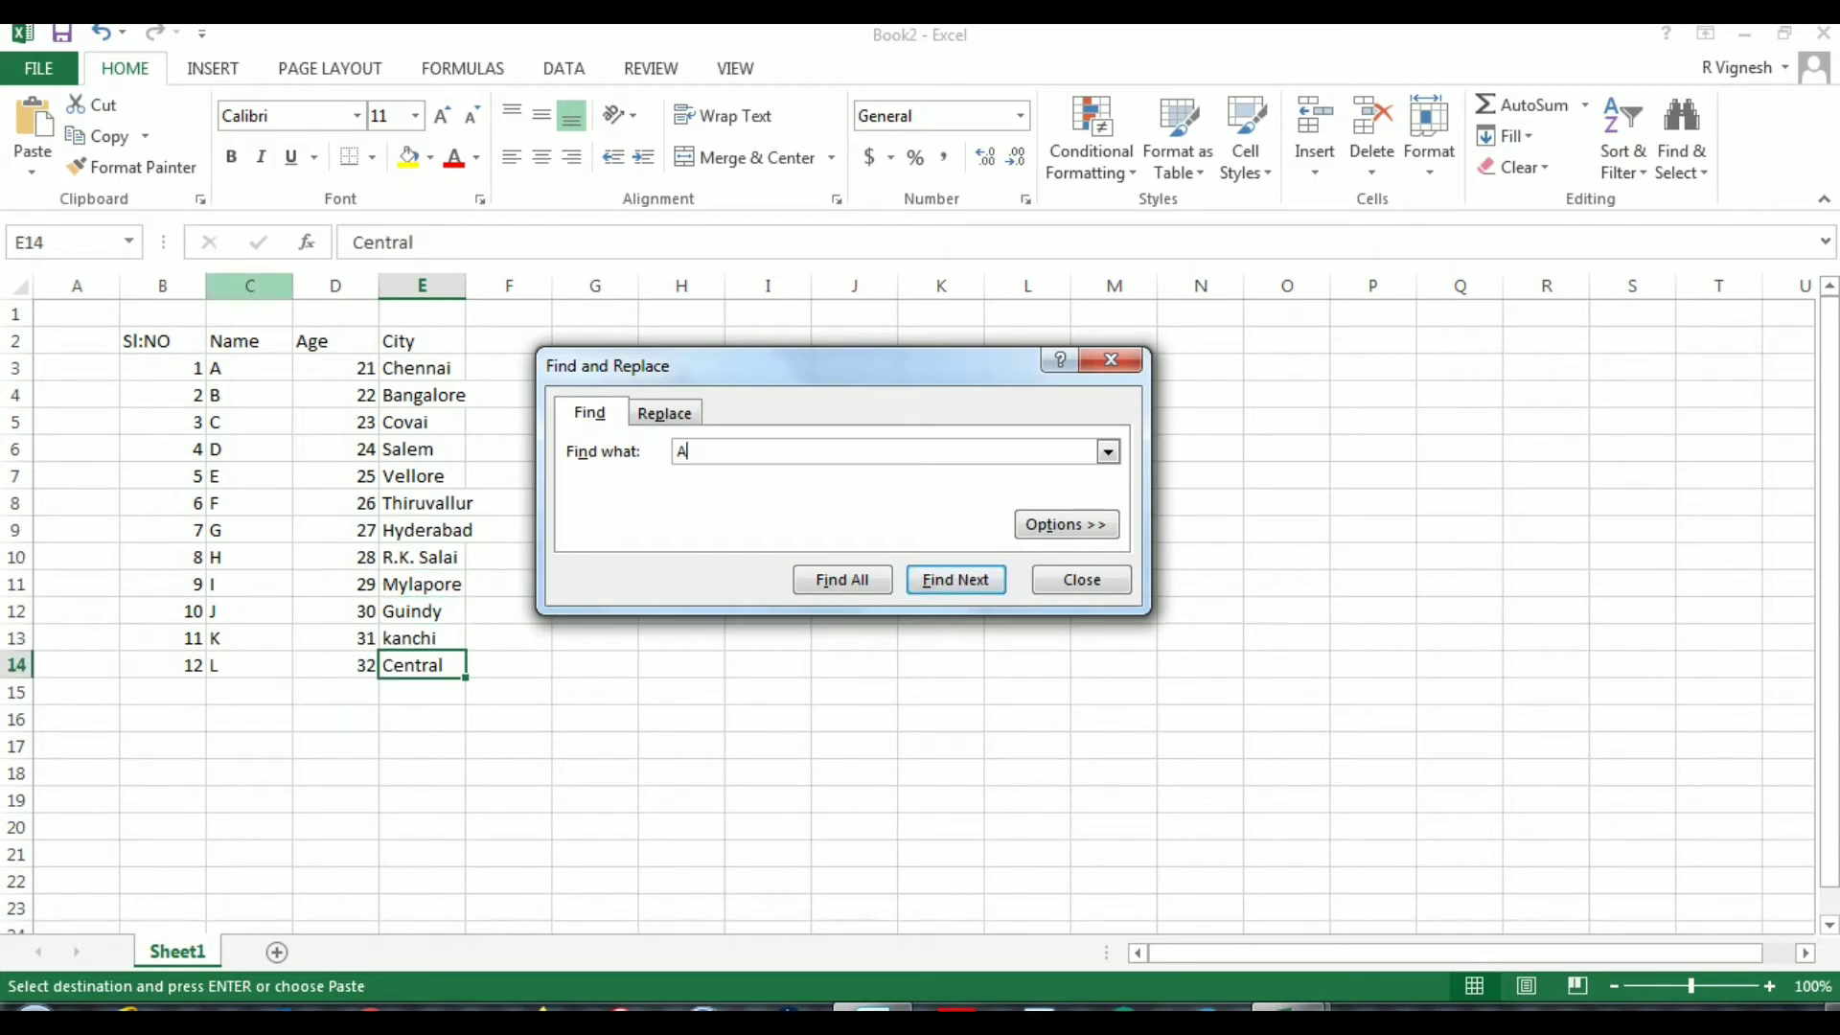
left_click(249, 286)
key("Return")
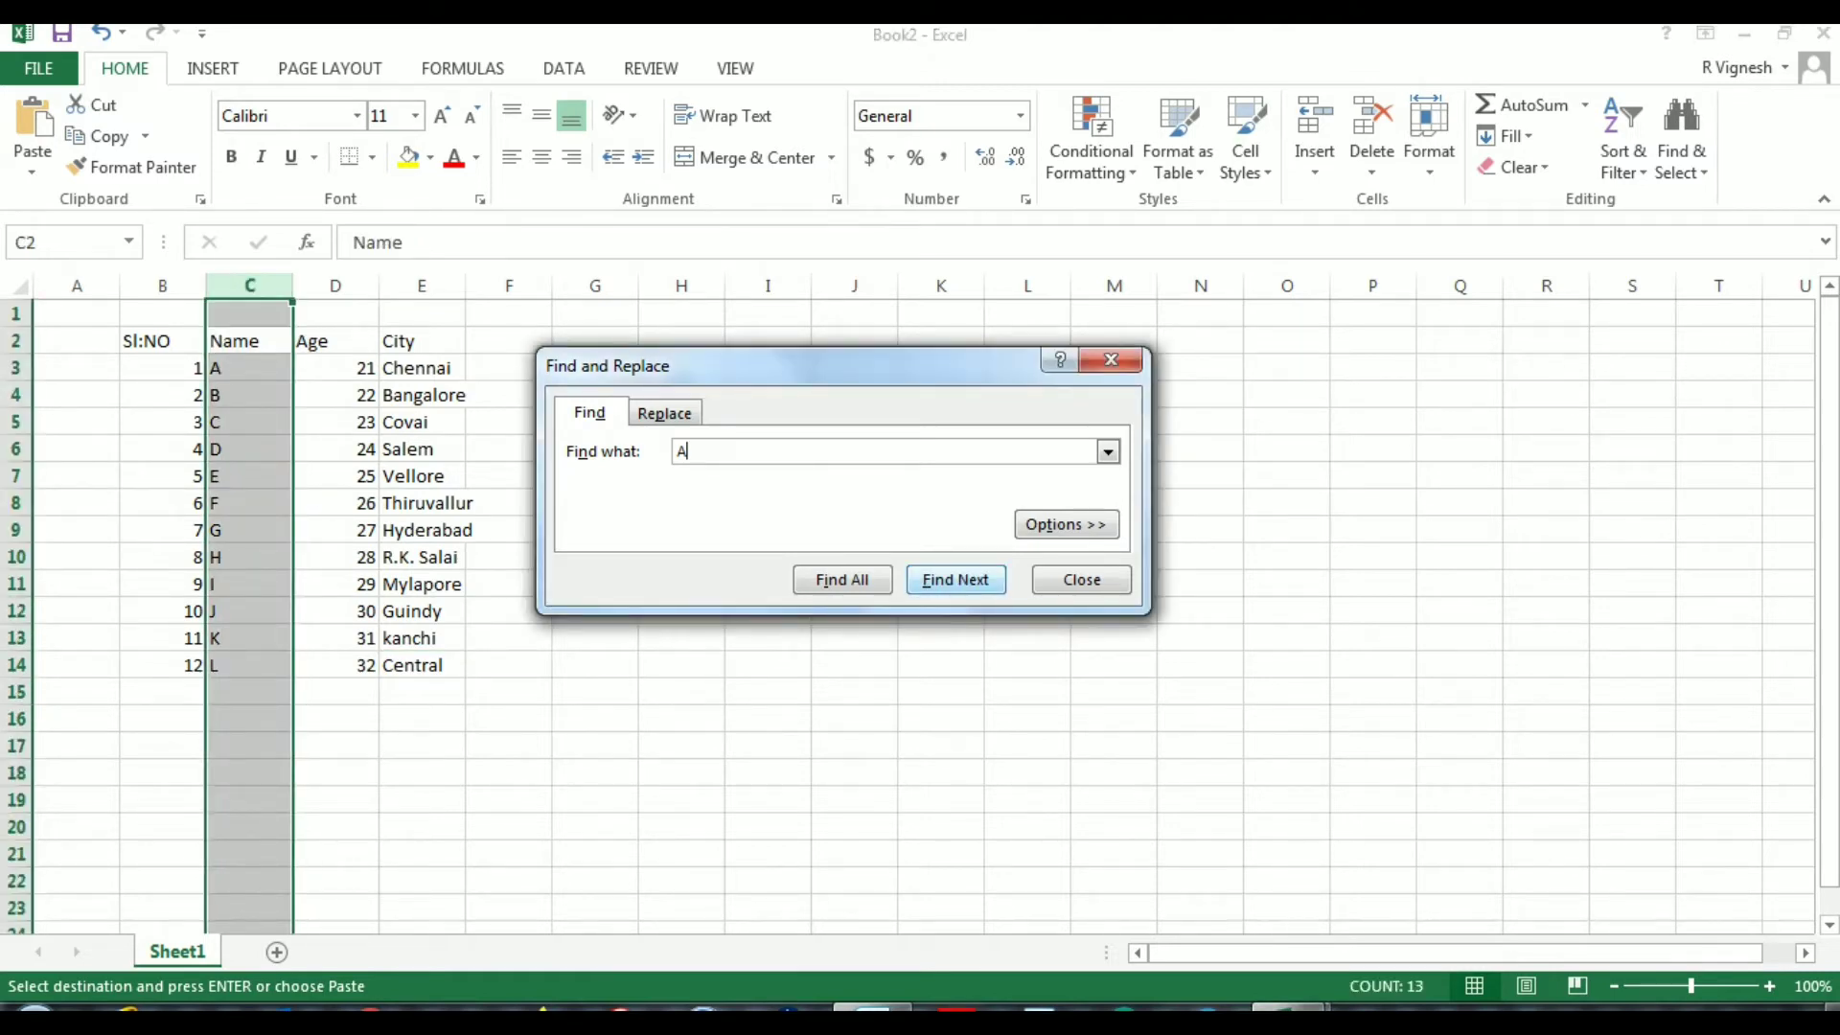
key("Return")
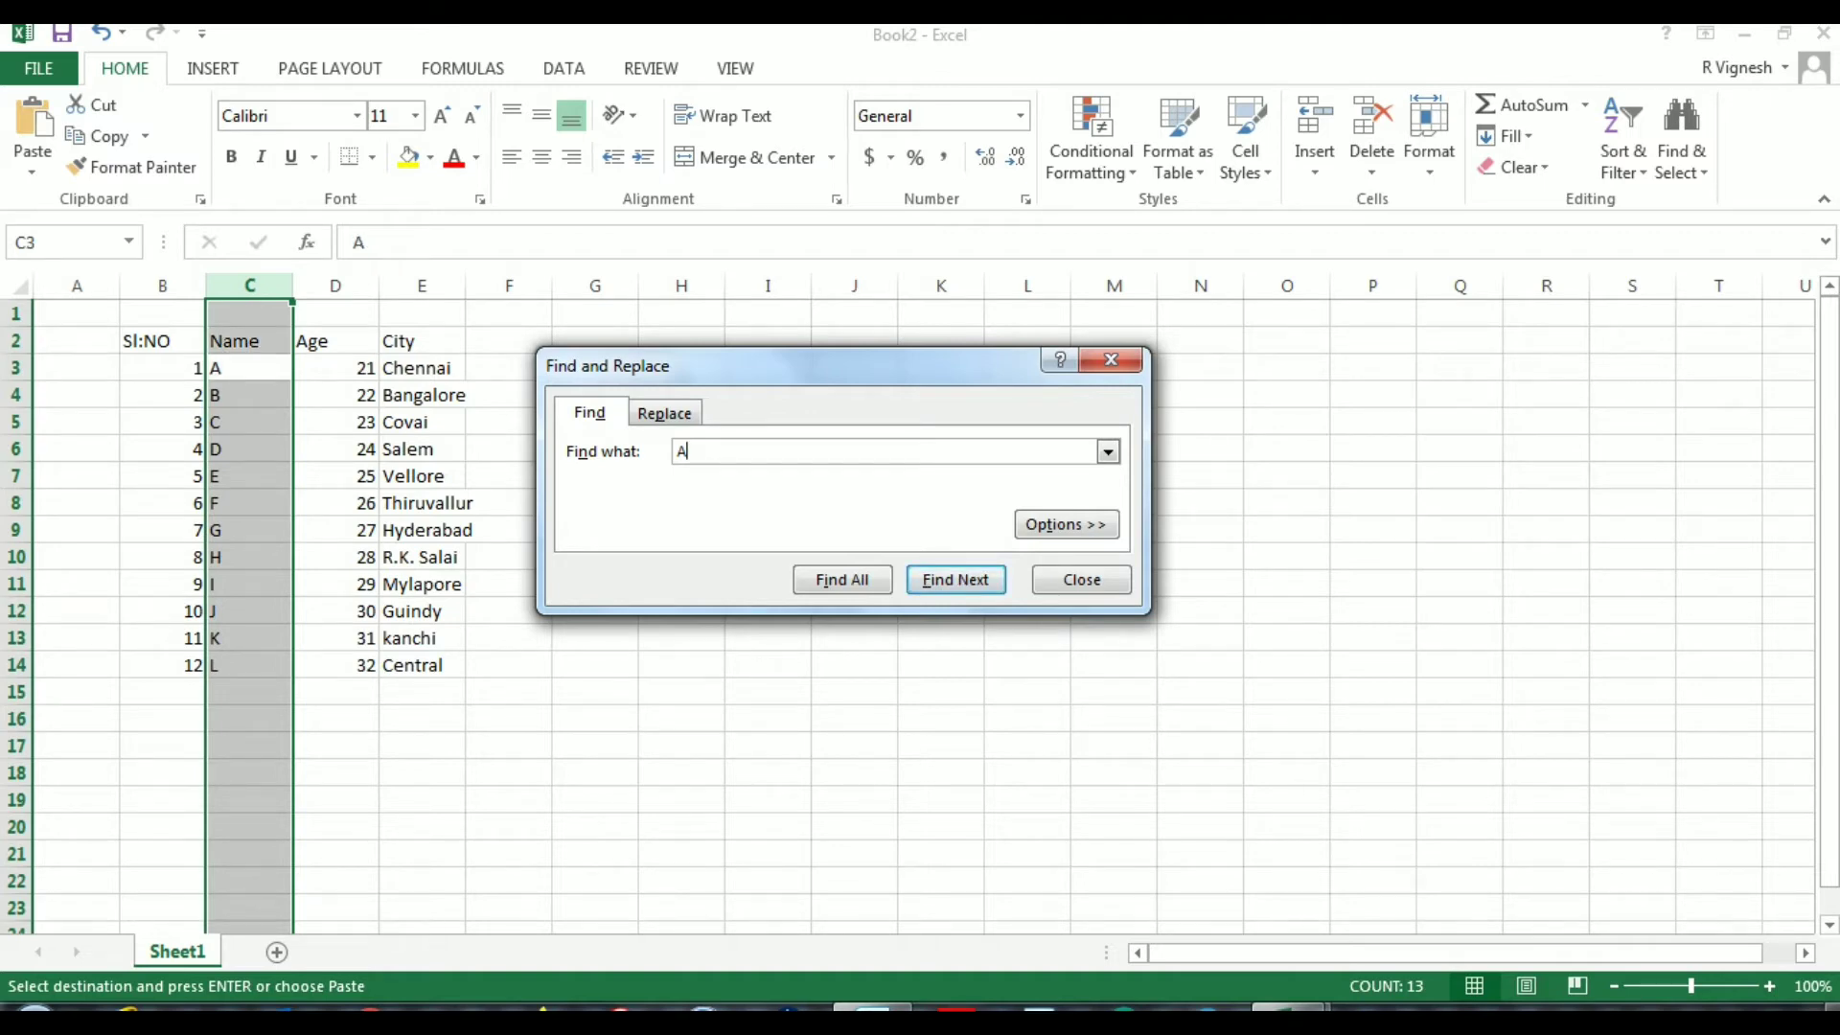
left_click(249, 367)
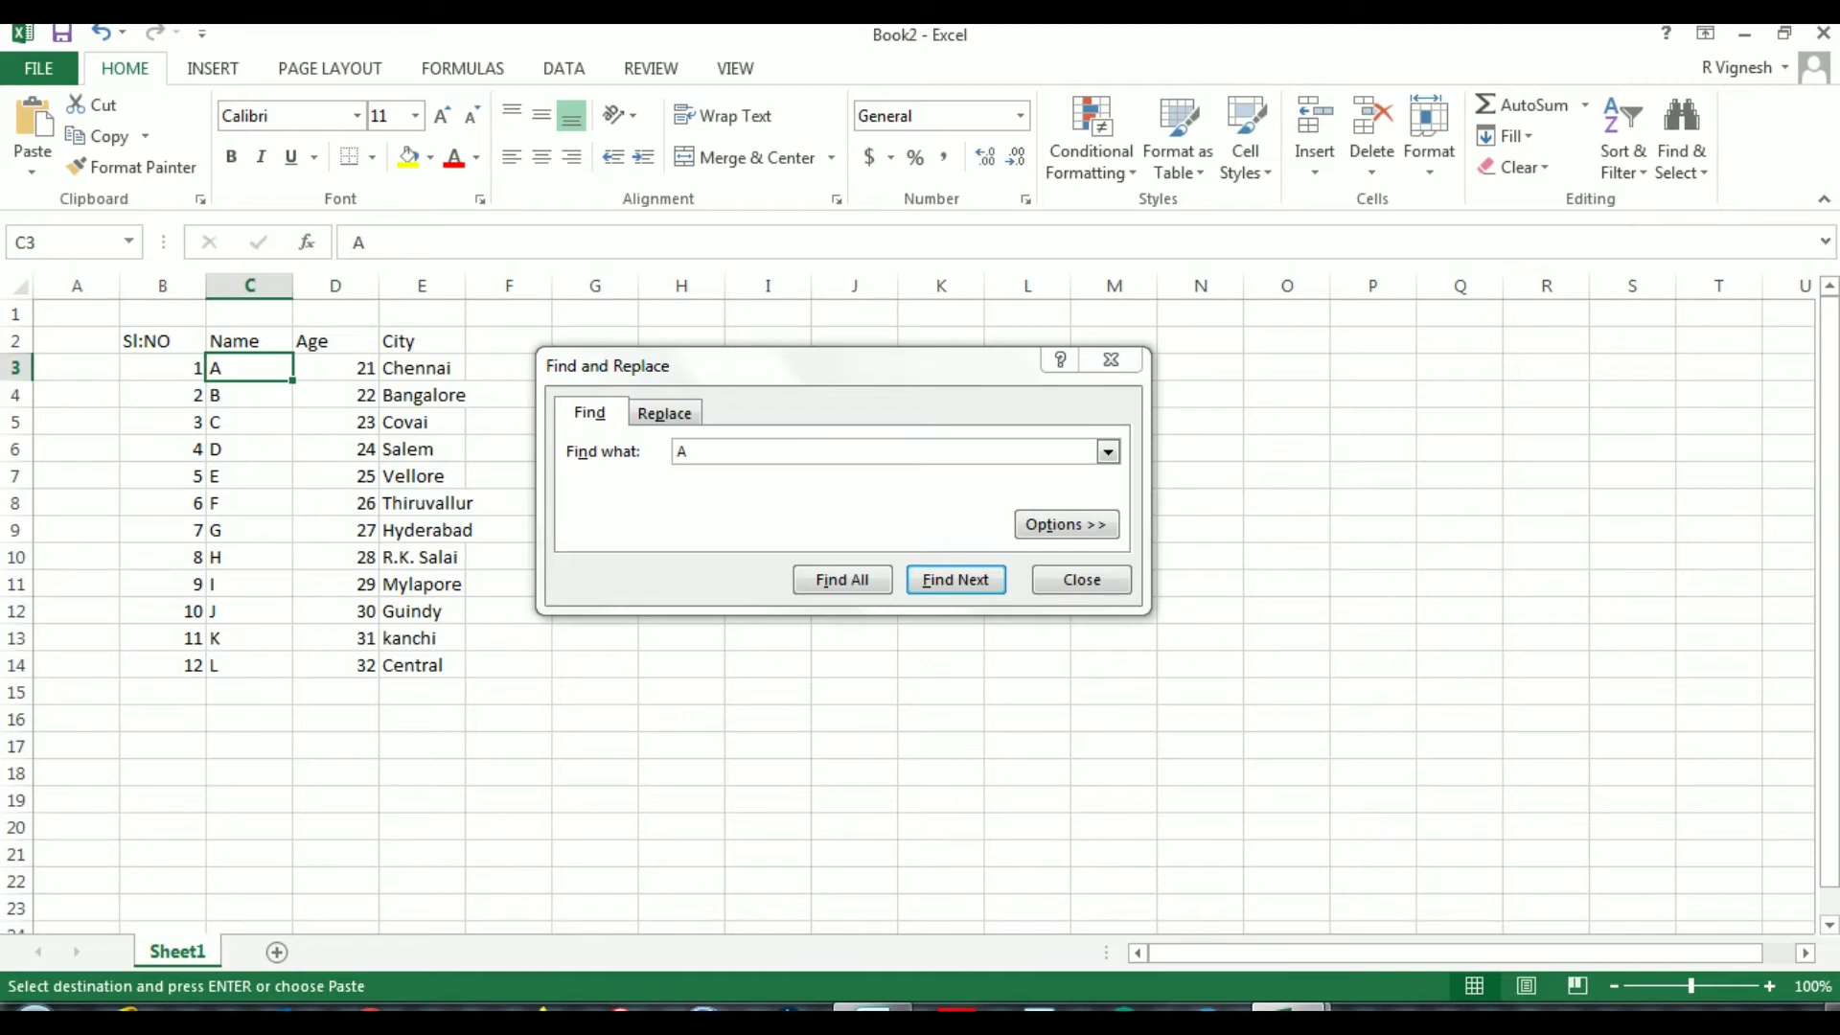
key("Right")
key("Right")
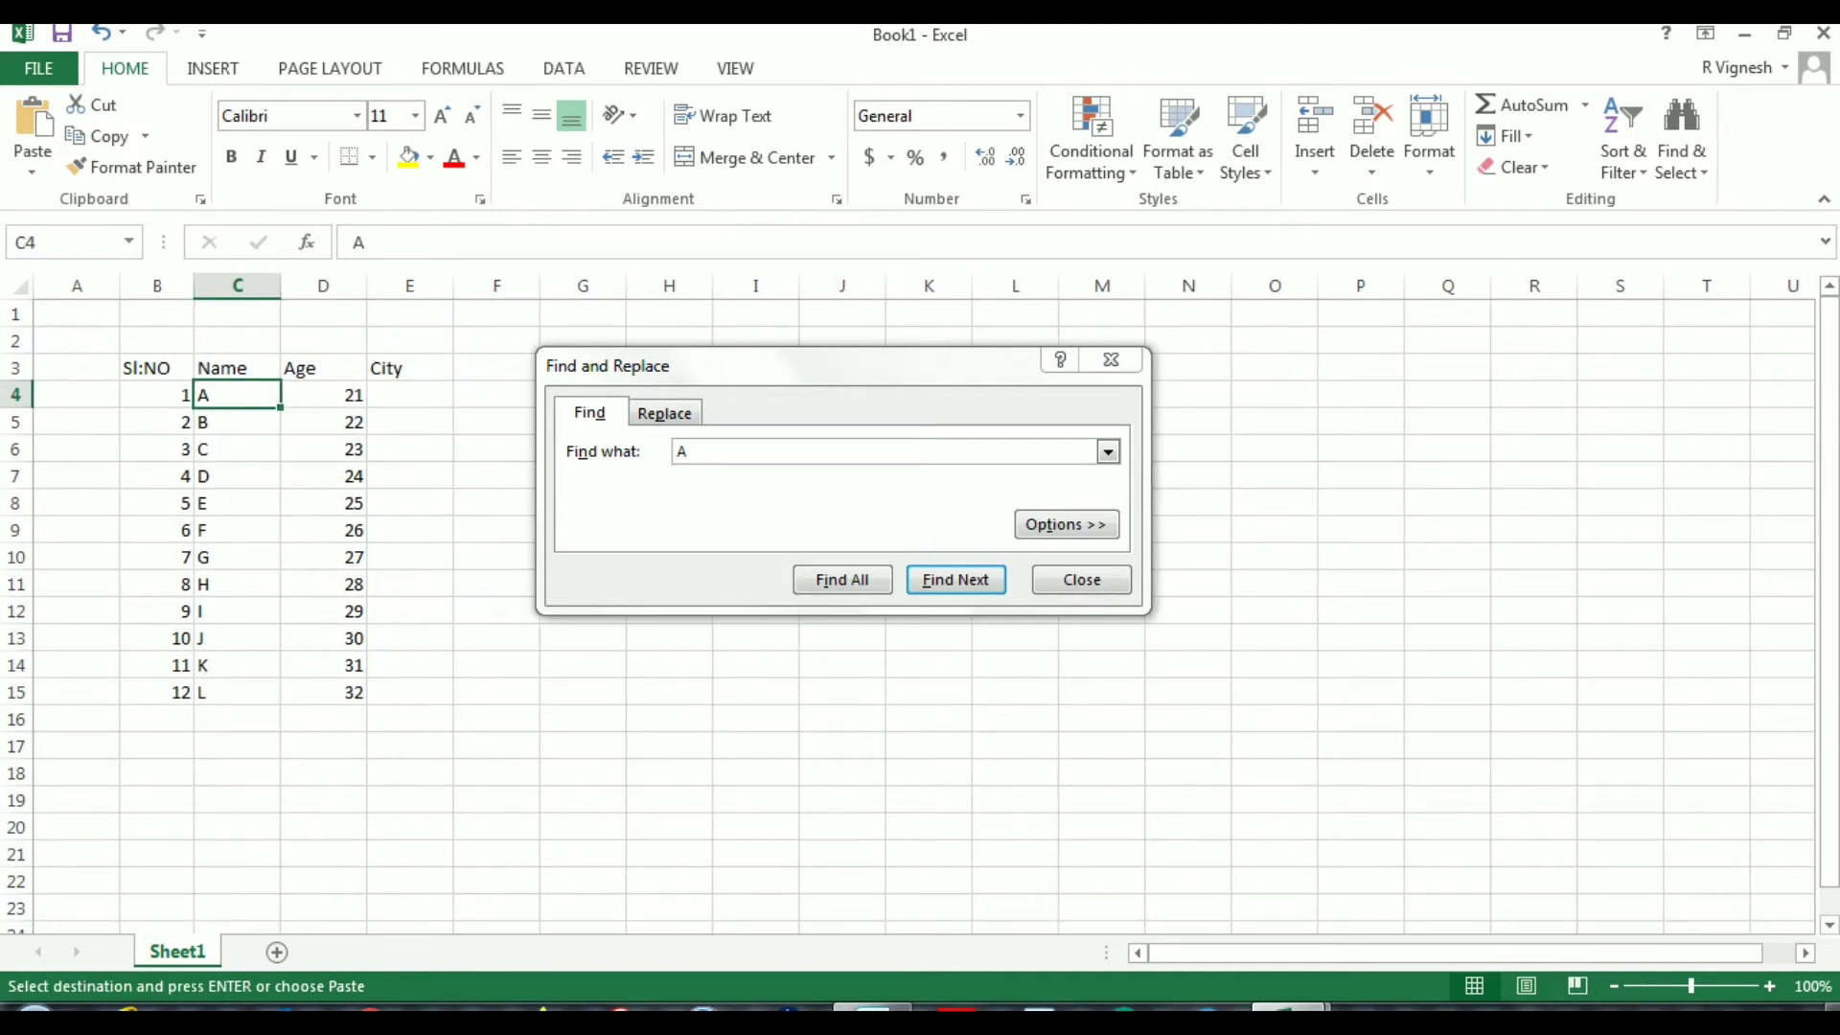
key("Right")
key("Right")
Paste Chennai into Book1's E4, close the Find dialog, then delete Chennai from E4.
type("Chennai")
left_click(496, 556)
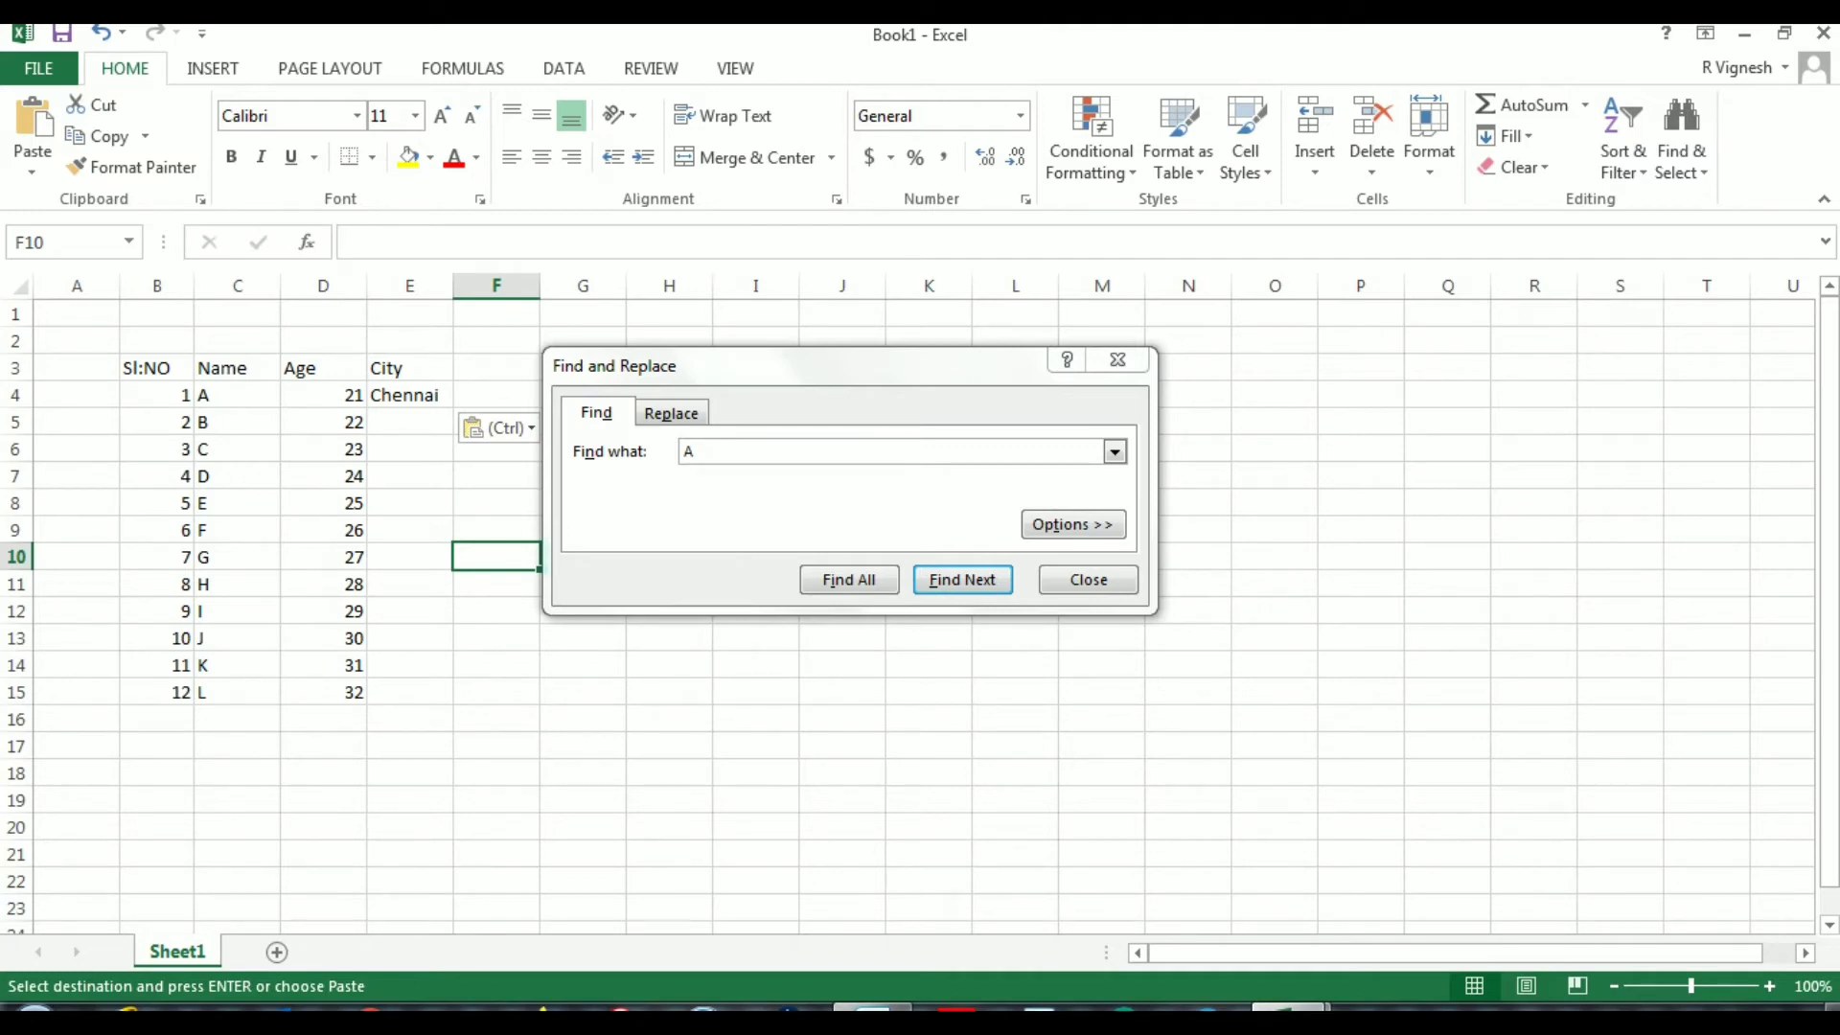
key("Escape")
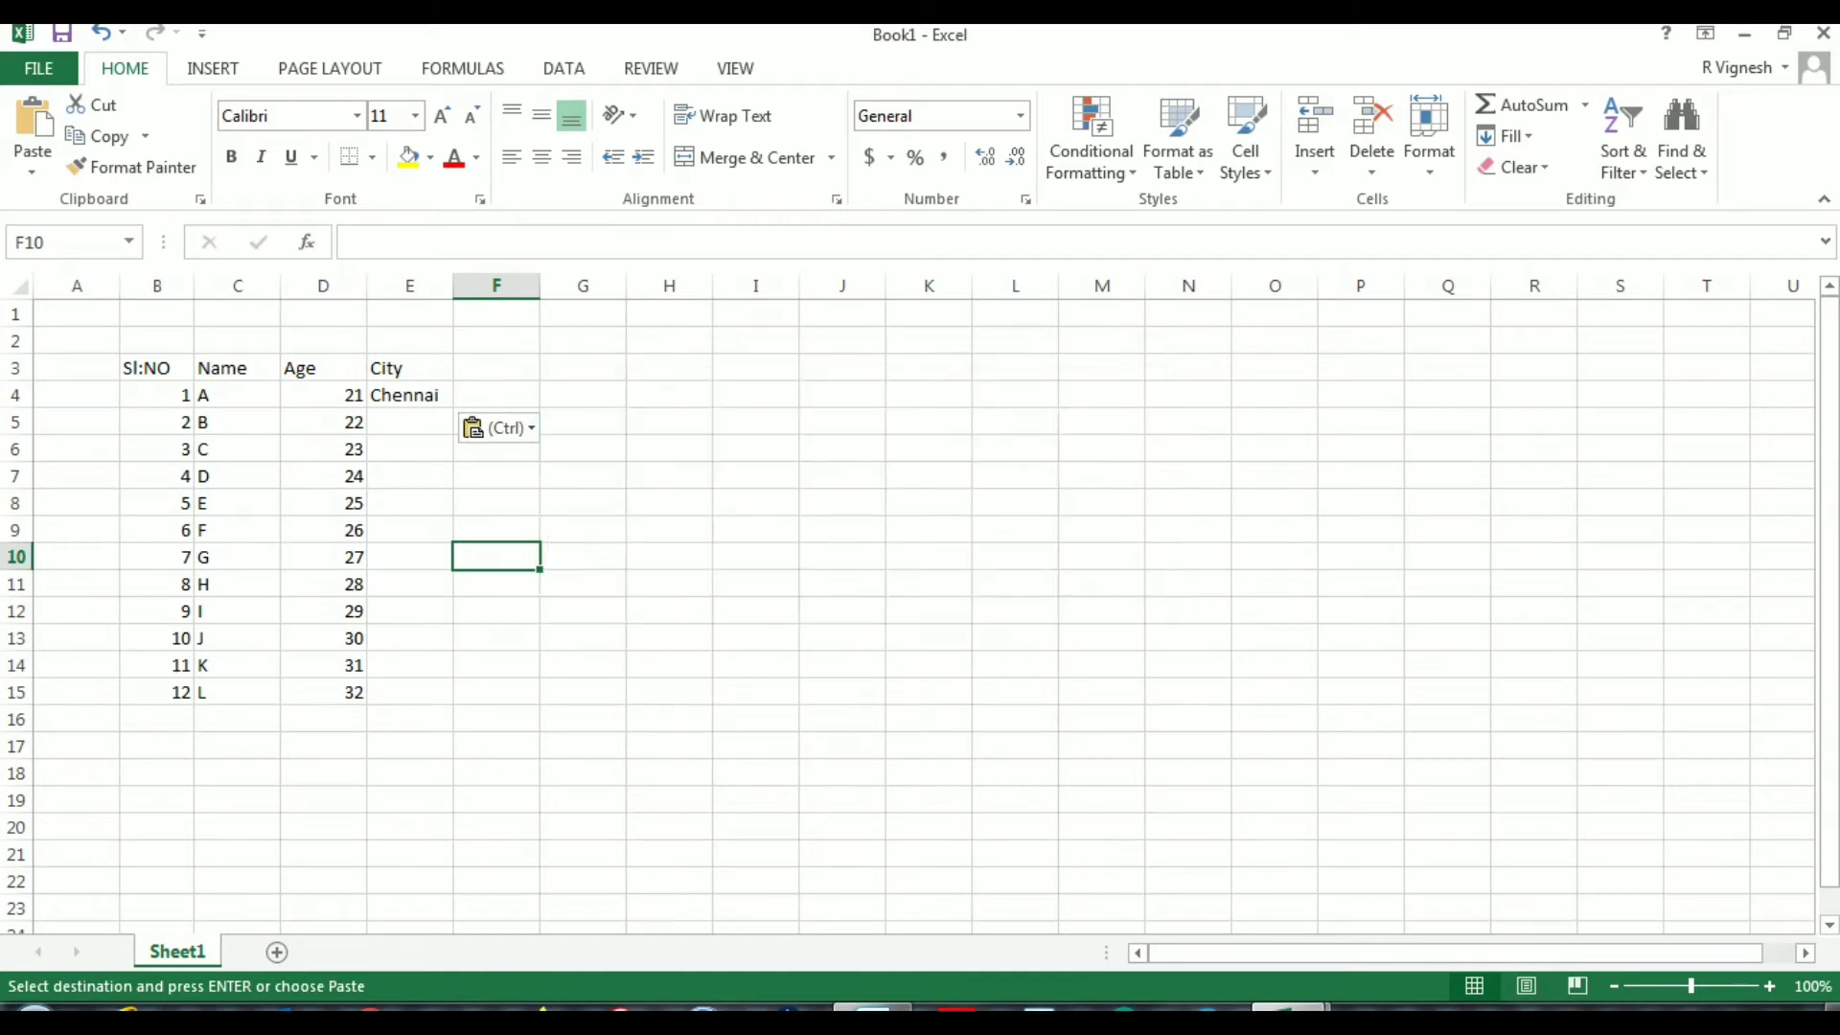
left_click(409, 395)
key("Delete")
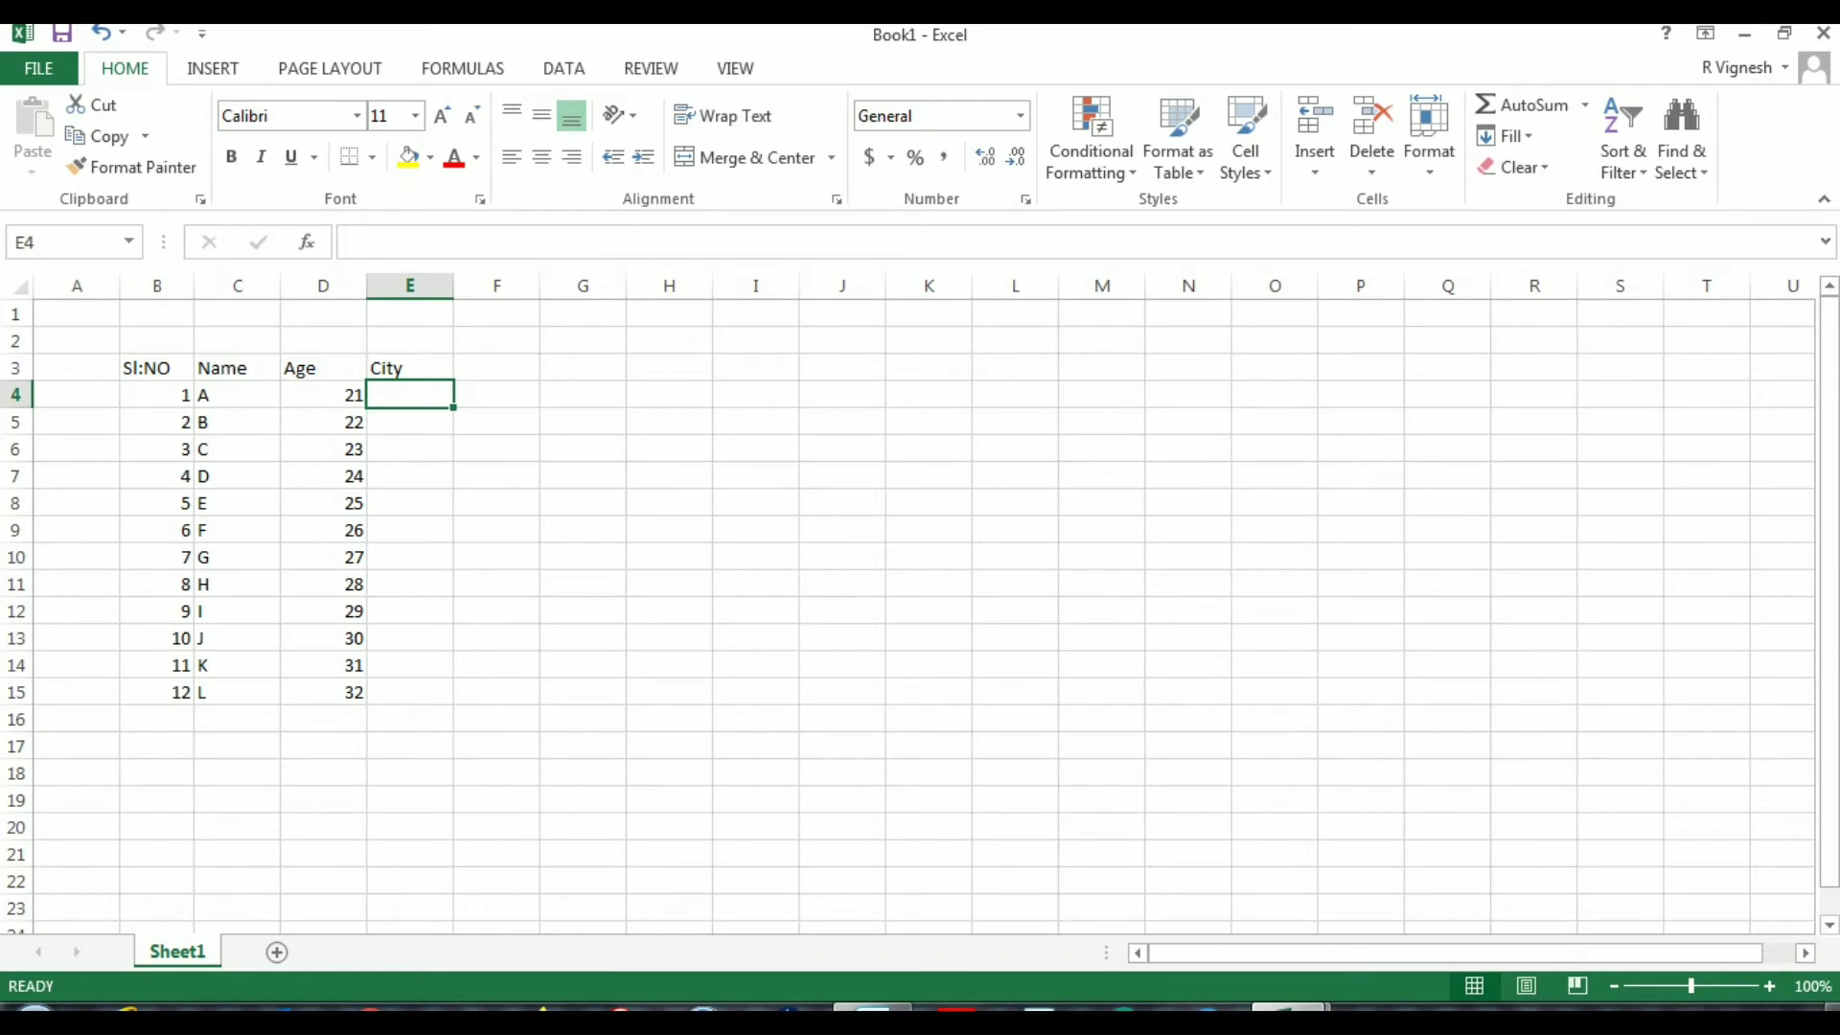
Begin E4's formula as =VLOOKUP(C4, using the name in C4 as lookup value.
type("=v")
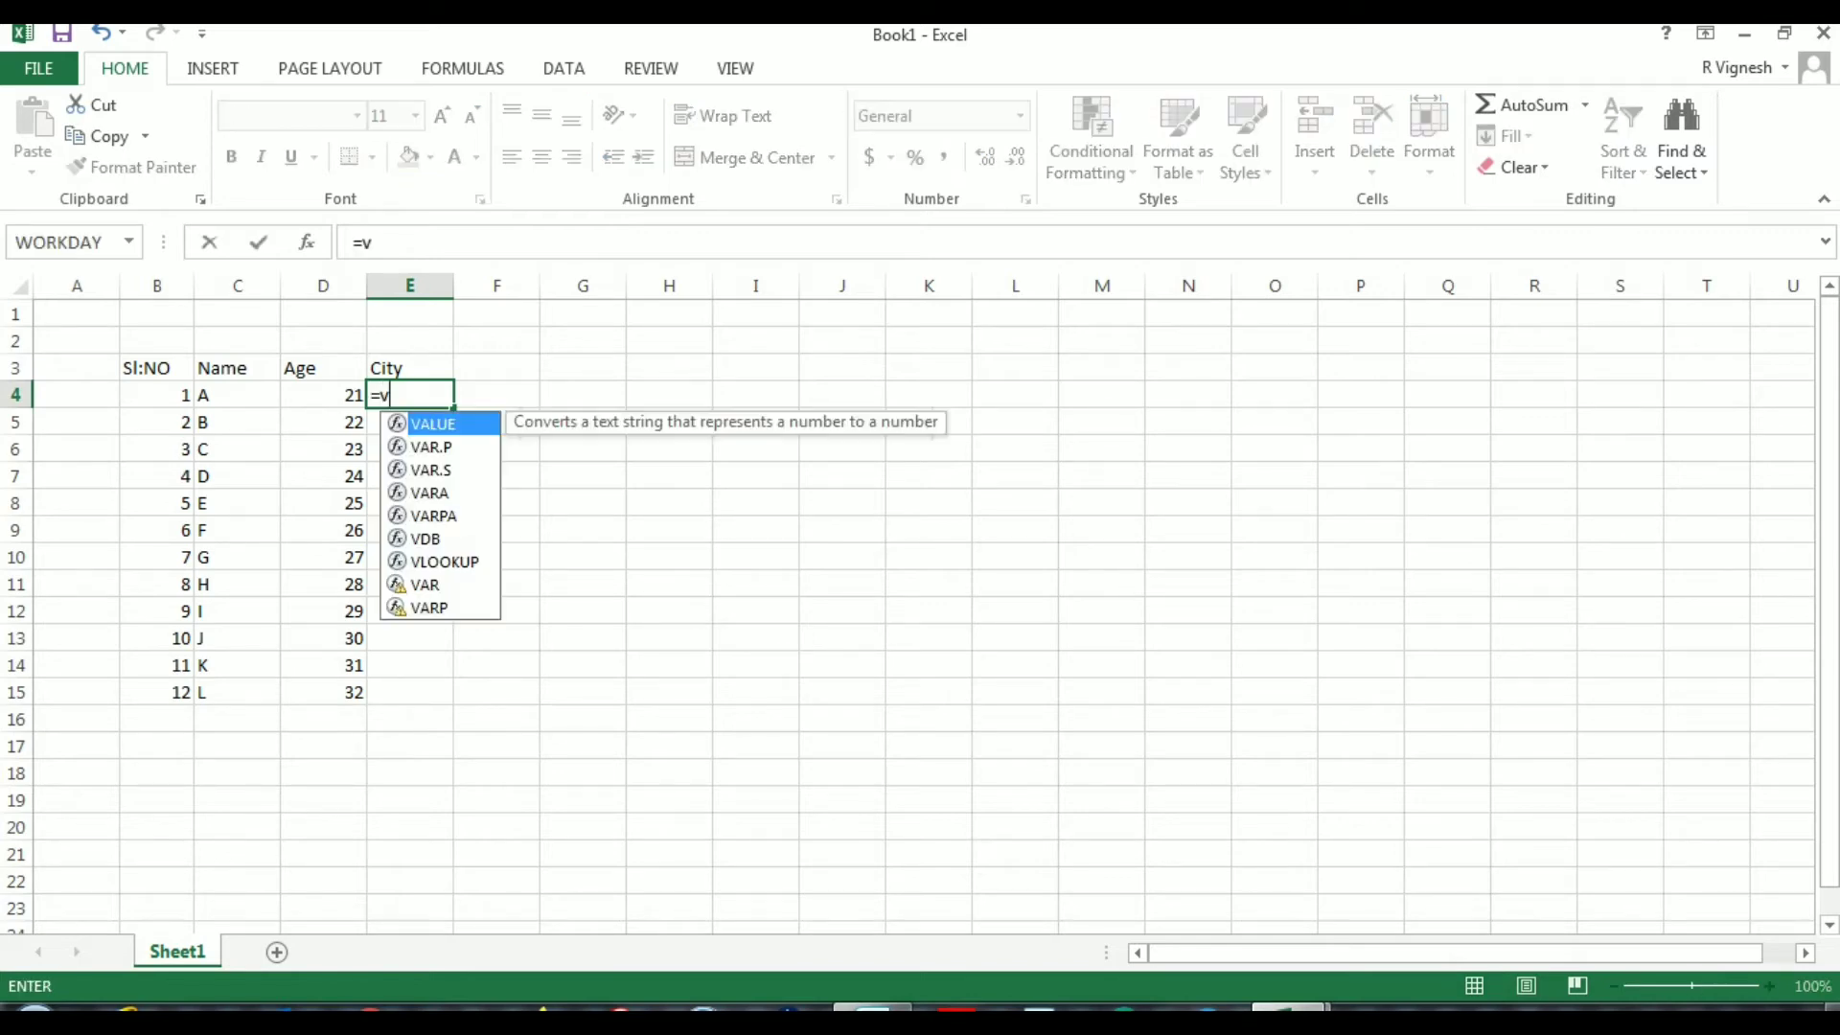
type("loo")
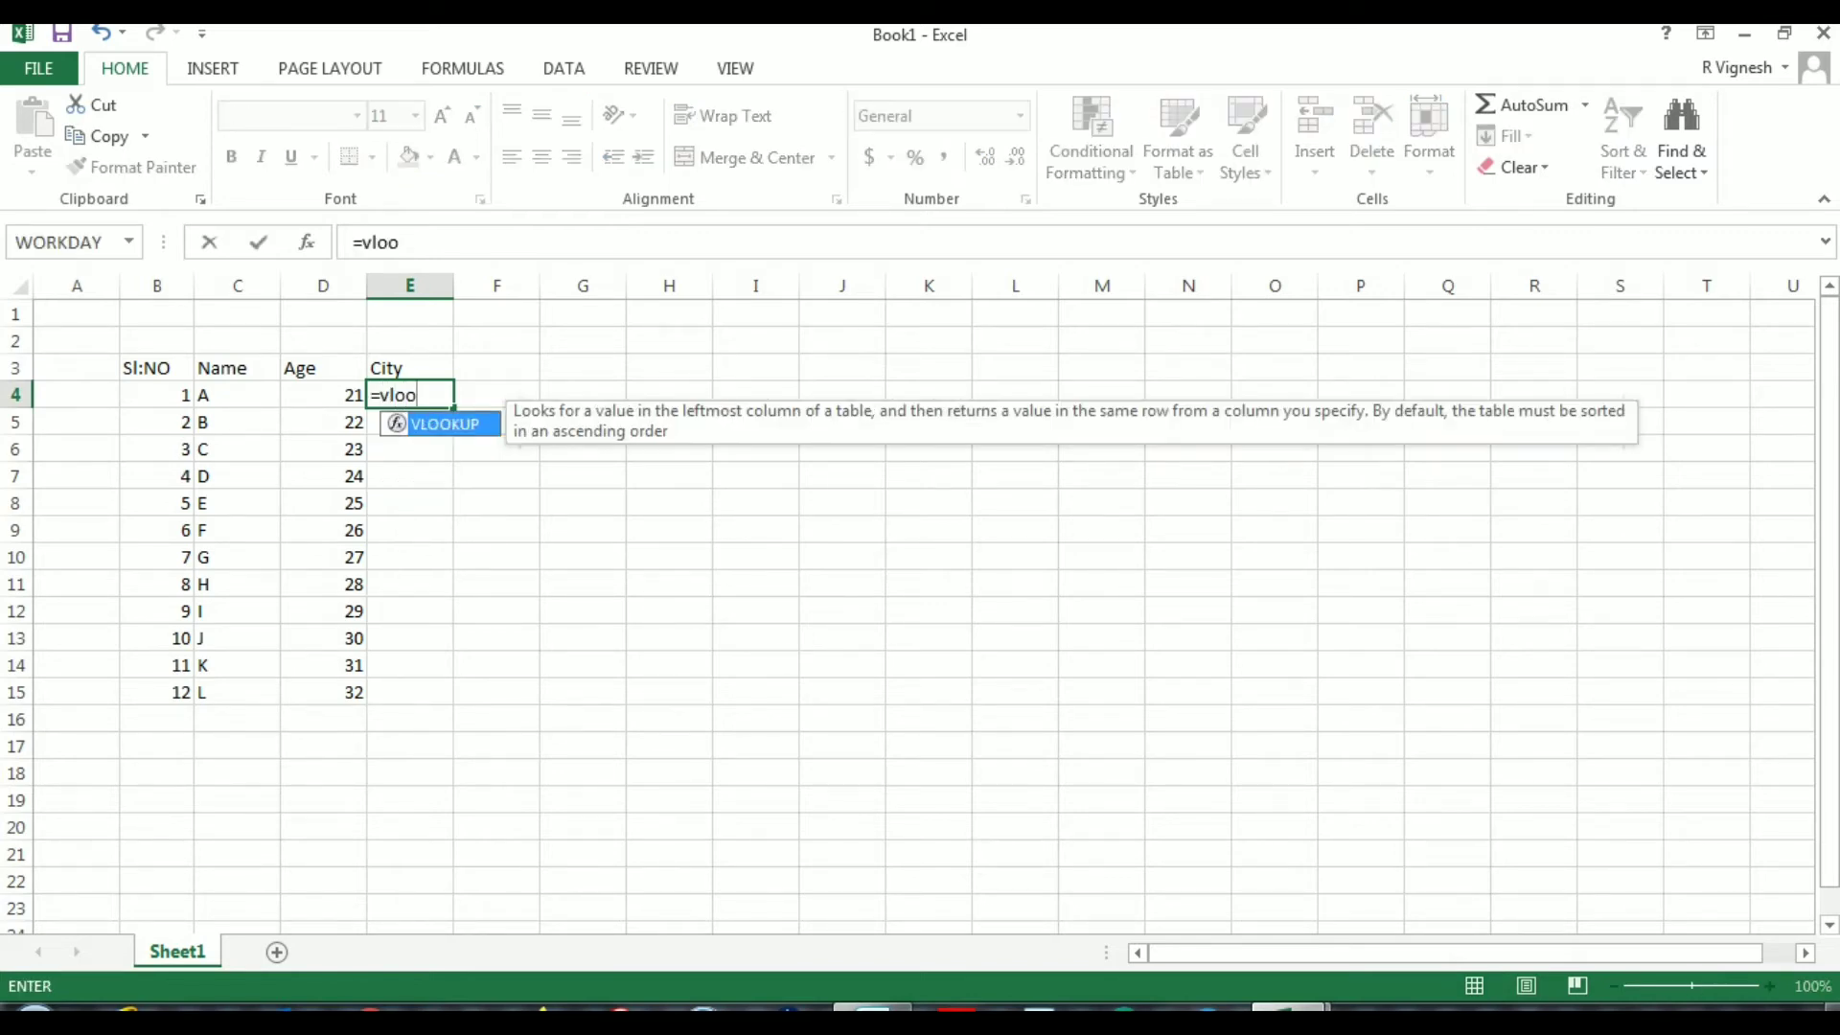
type("kup")
key("Tab")
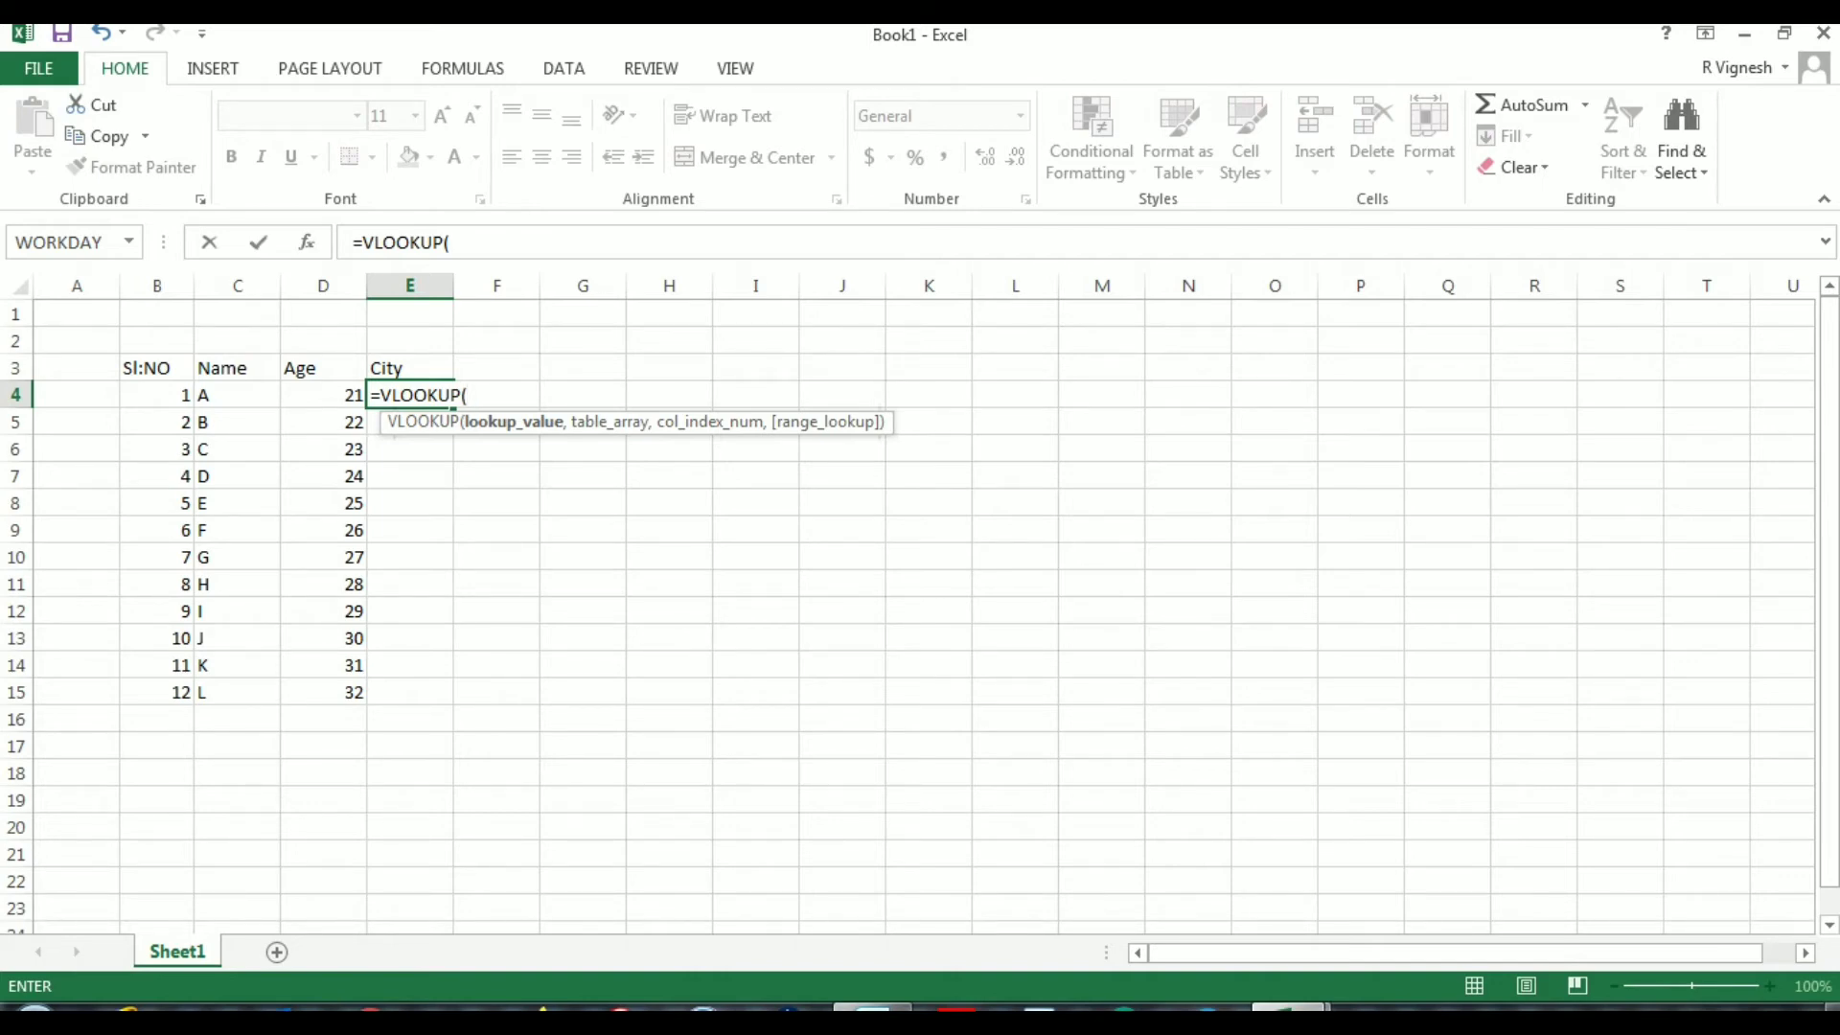
left_click(238, 394)
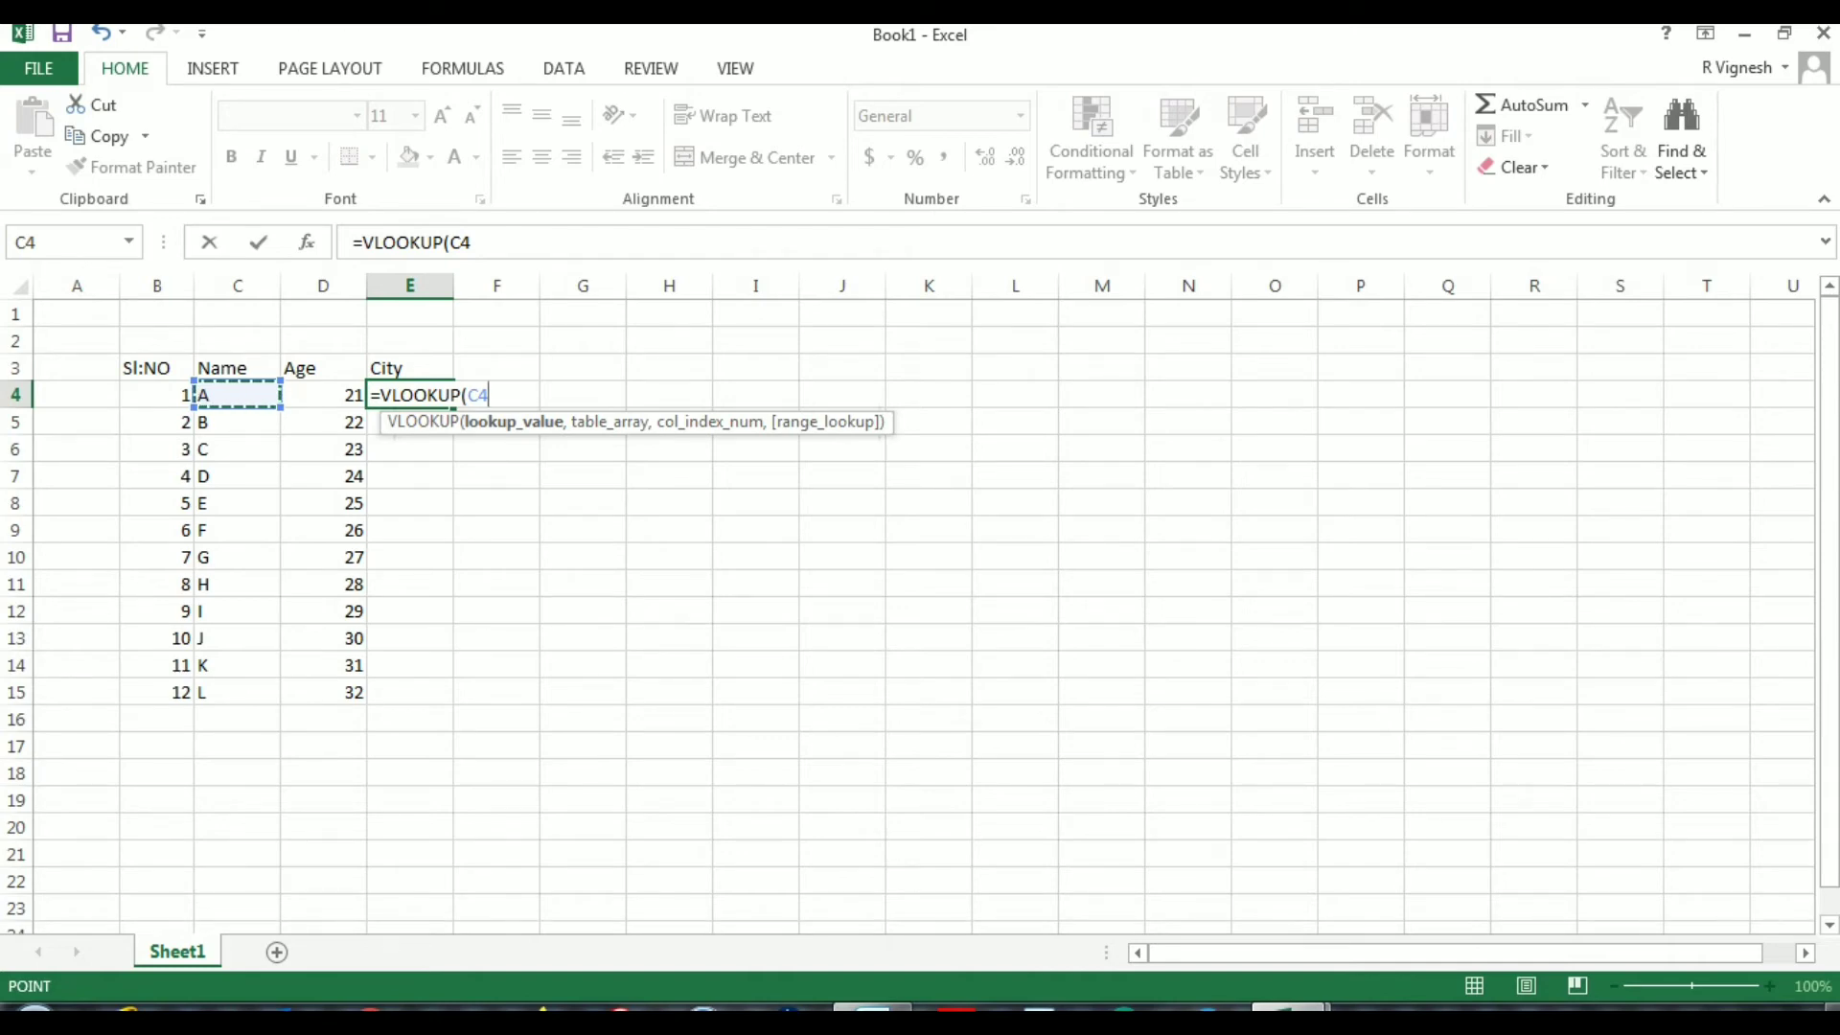
type(",")
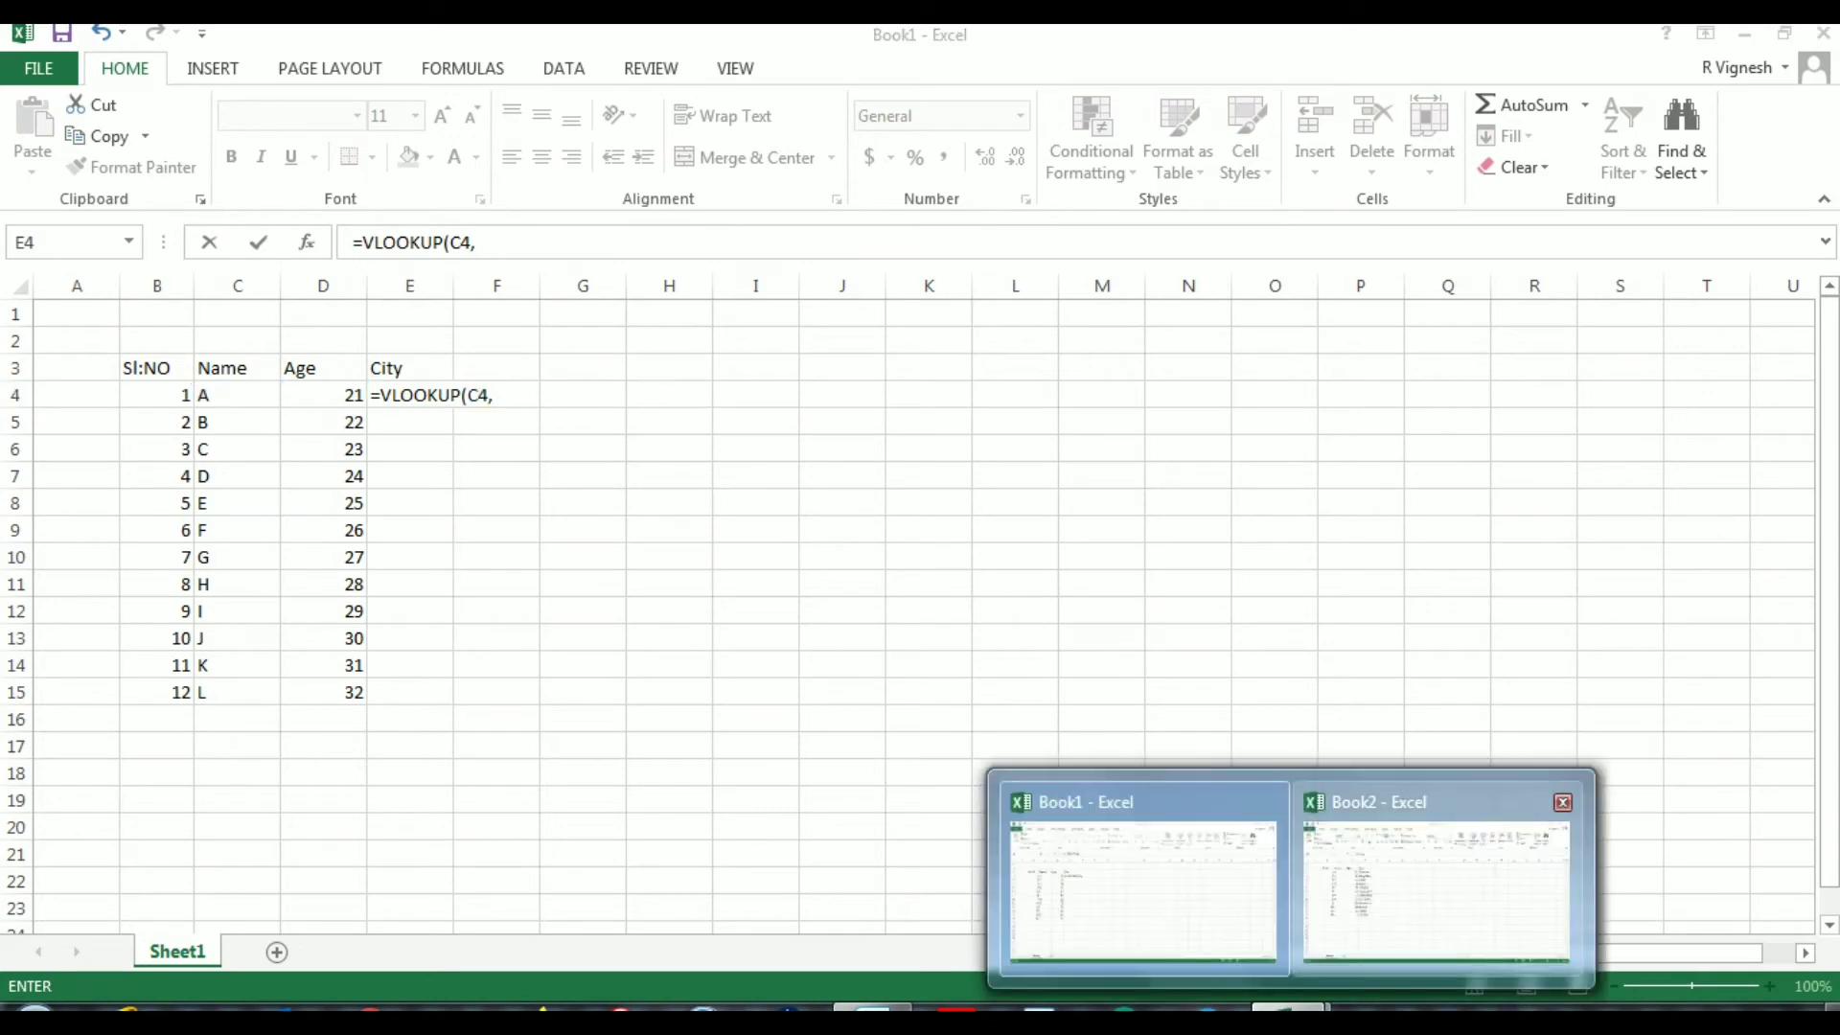
Select Book2's columns C to E as the table range, giving [Book2]Sheet1!$C:$E.
left_click(1435, 891)
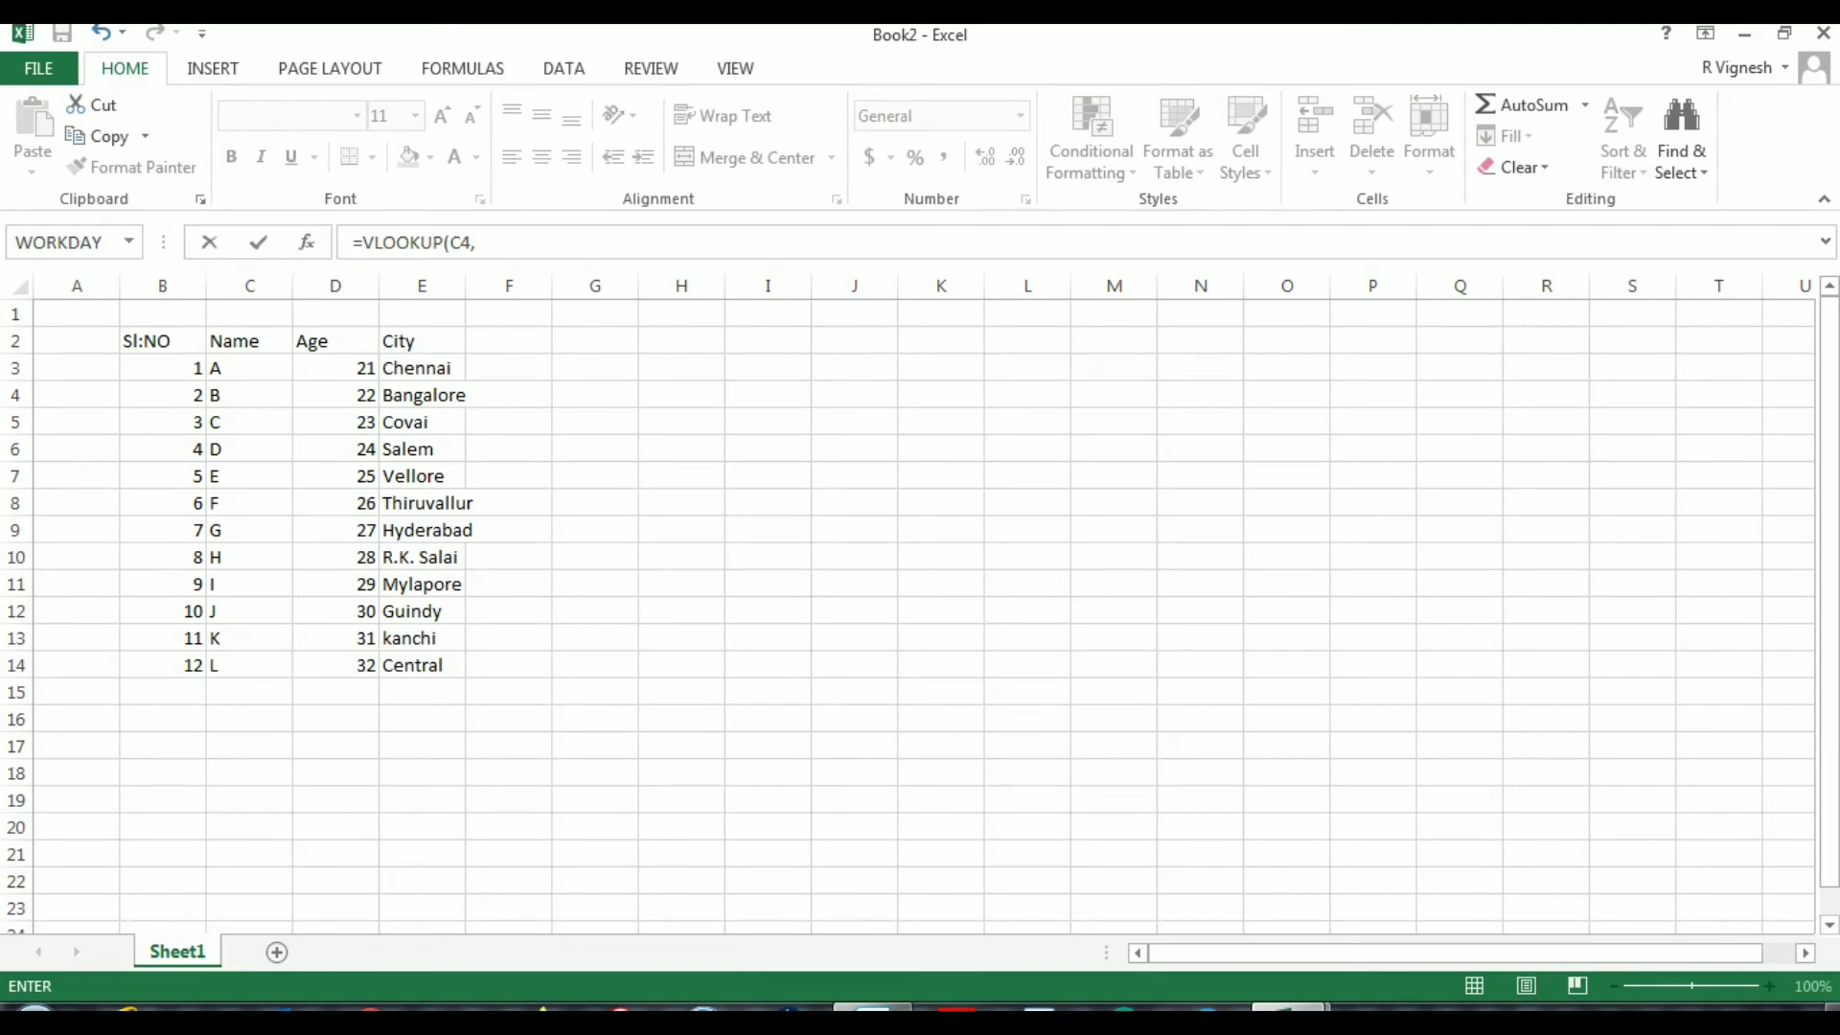
left_click(249, 286)
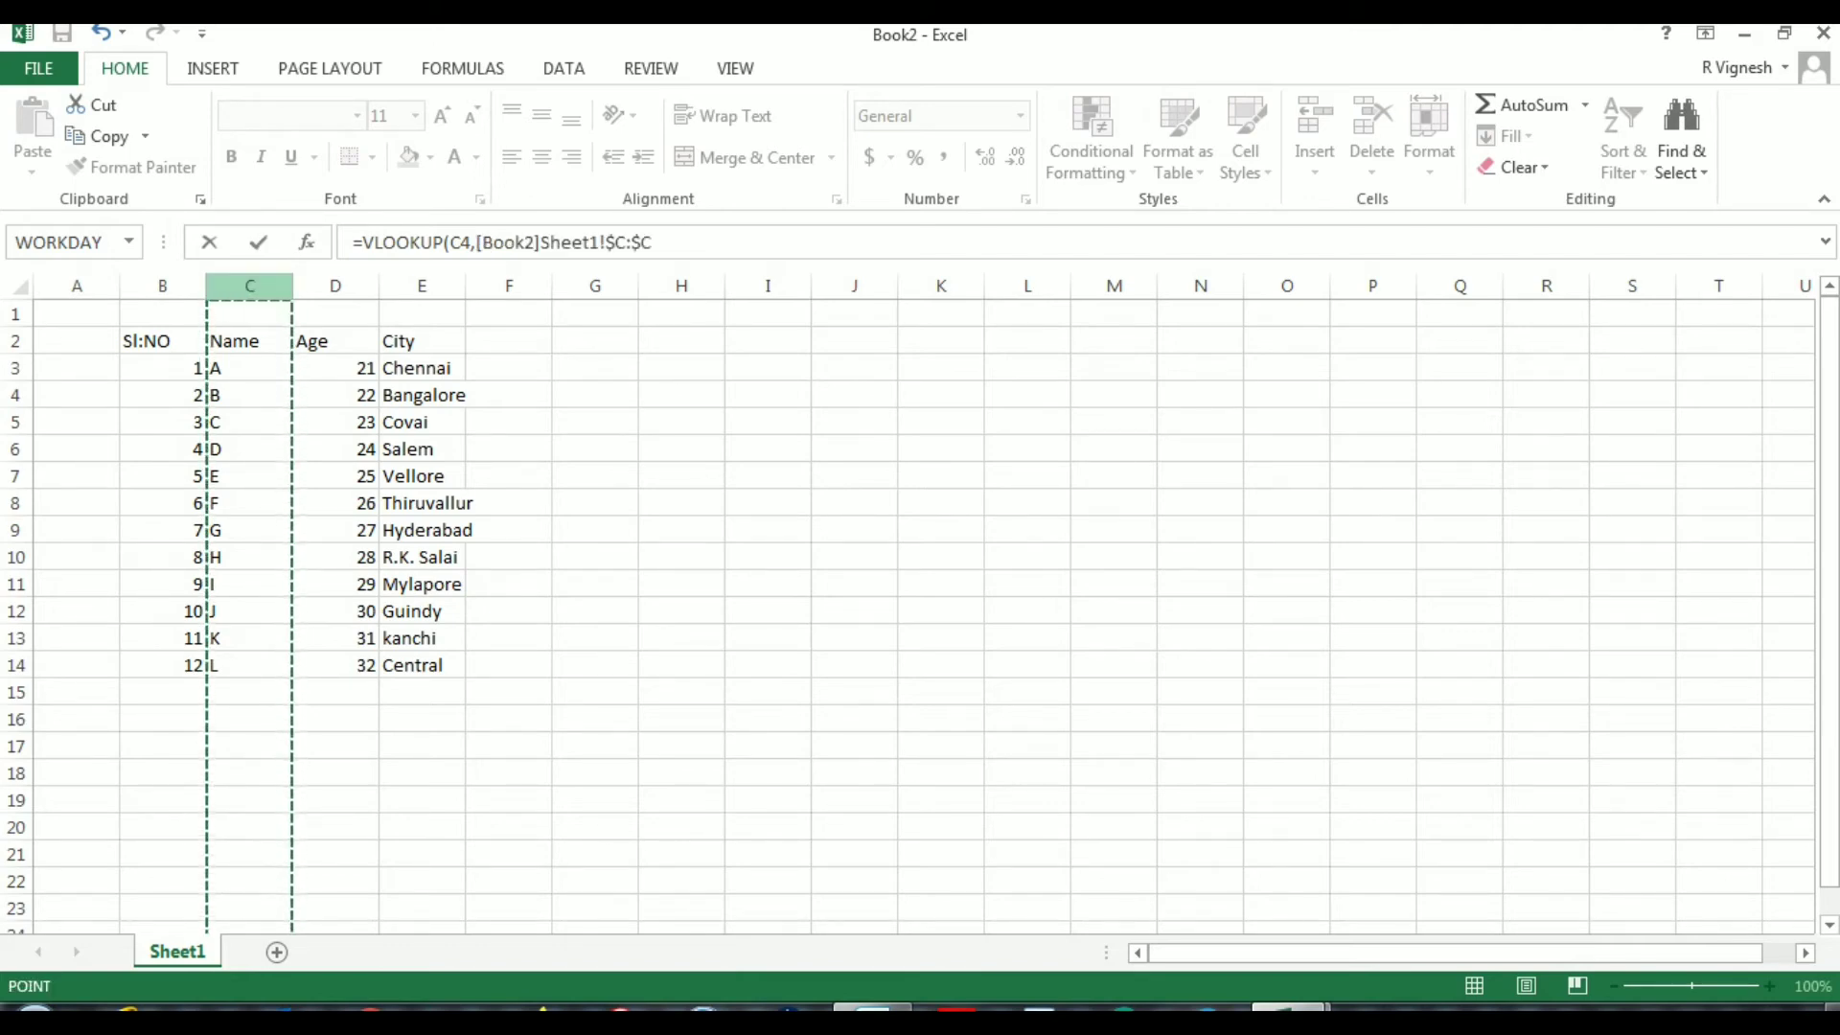
left_click_drag(163, 286, 239, 286)
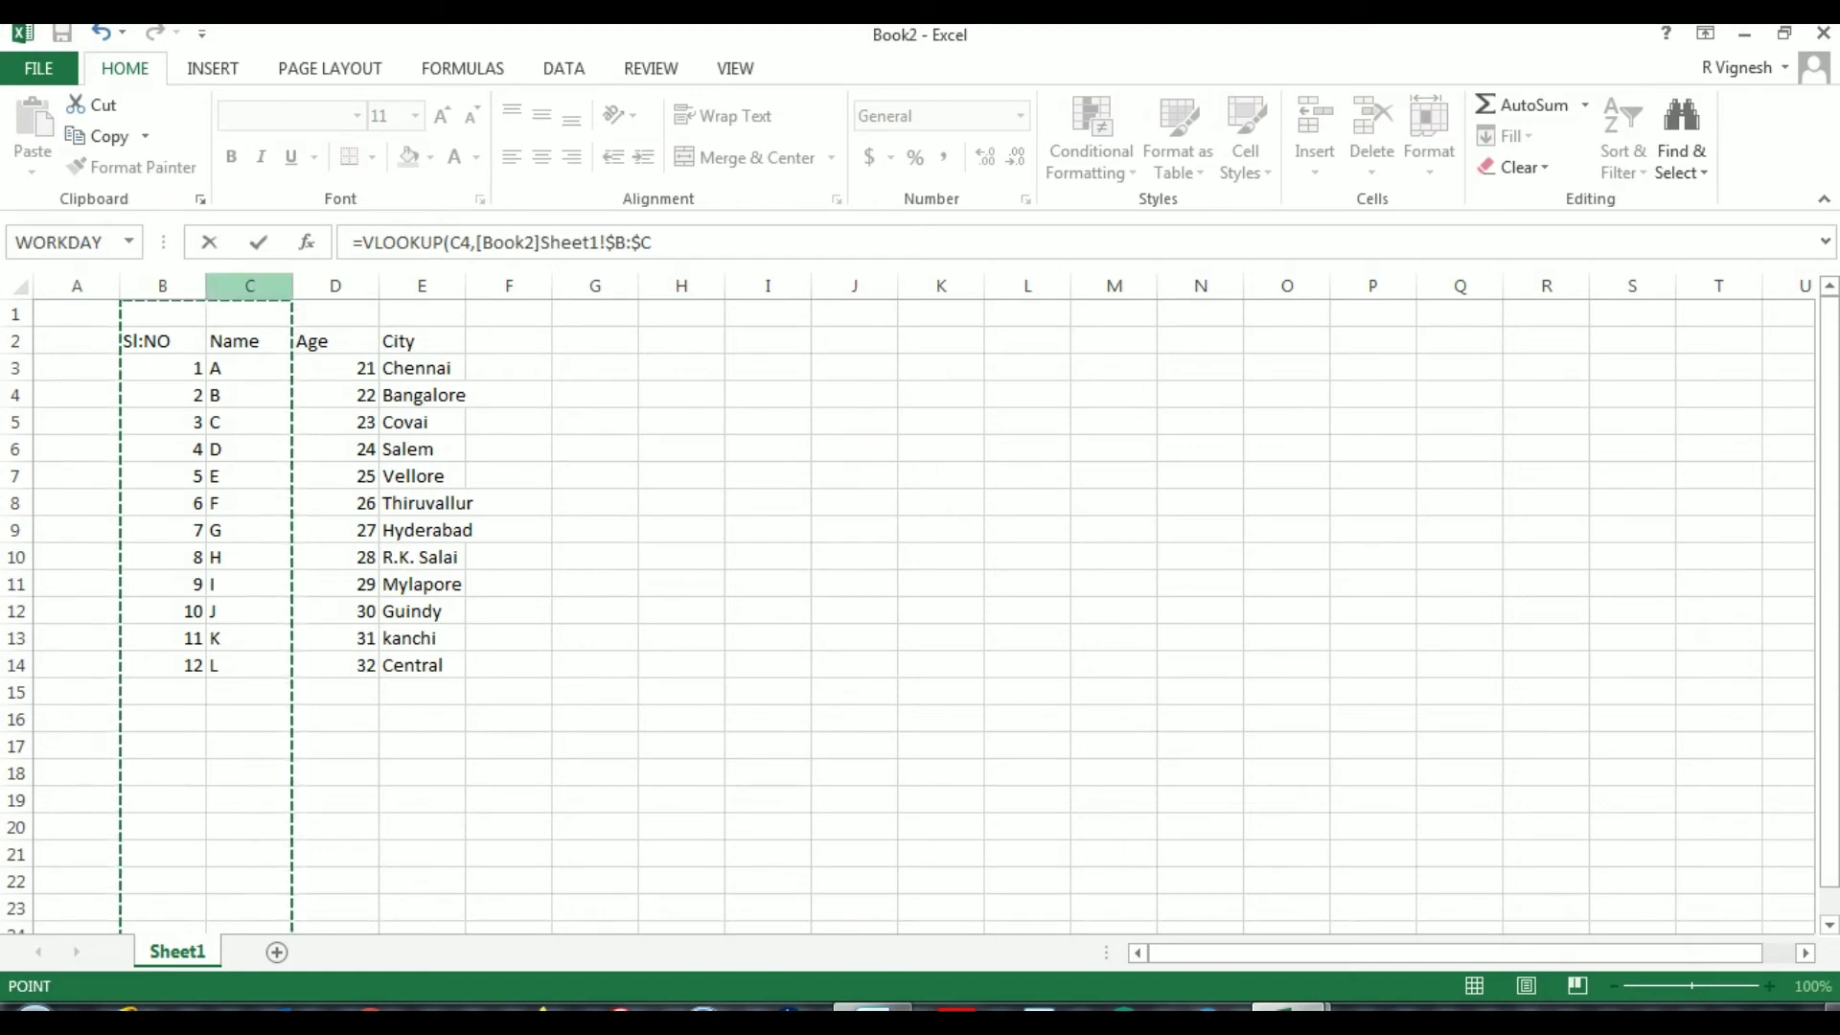
left_click(249, 285)
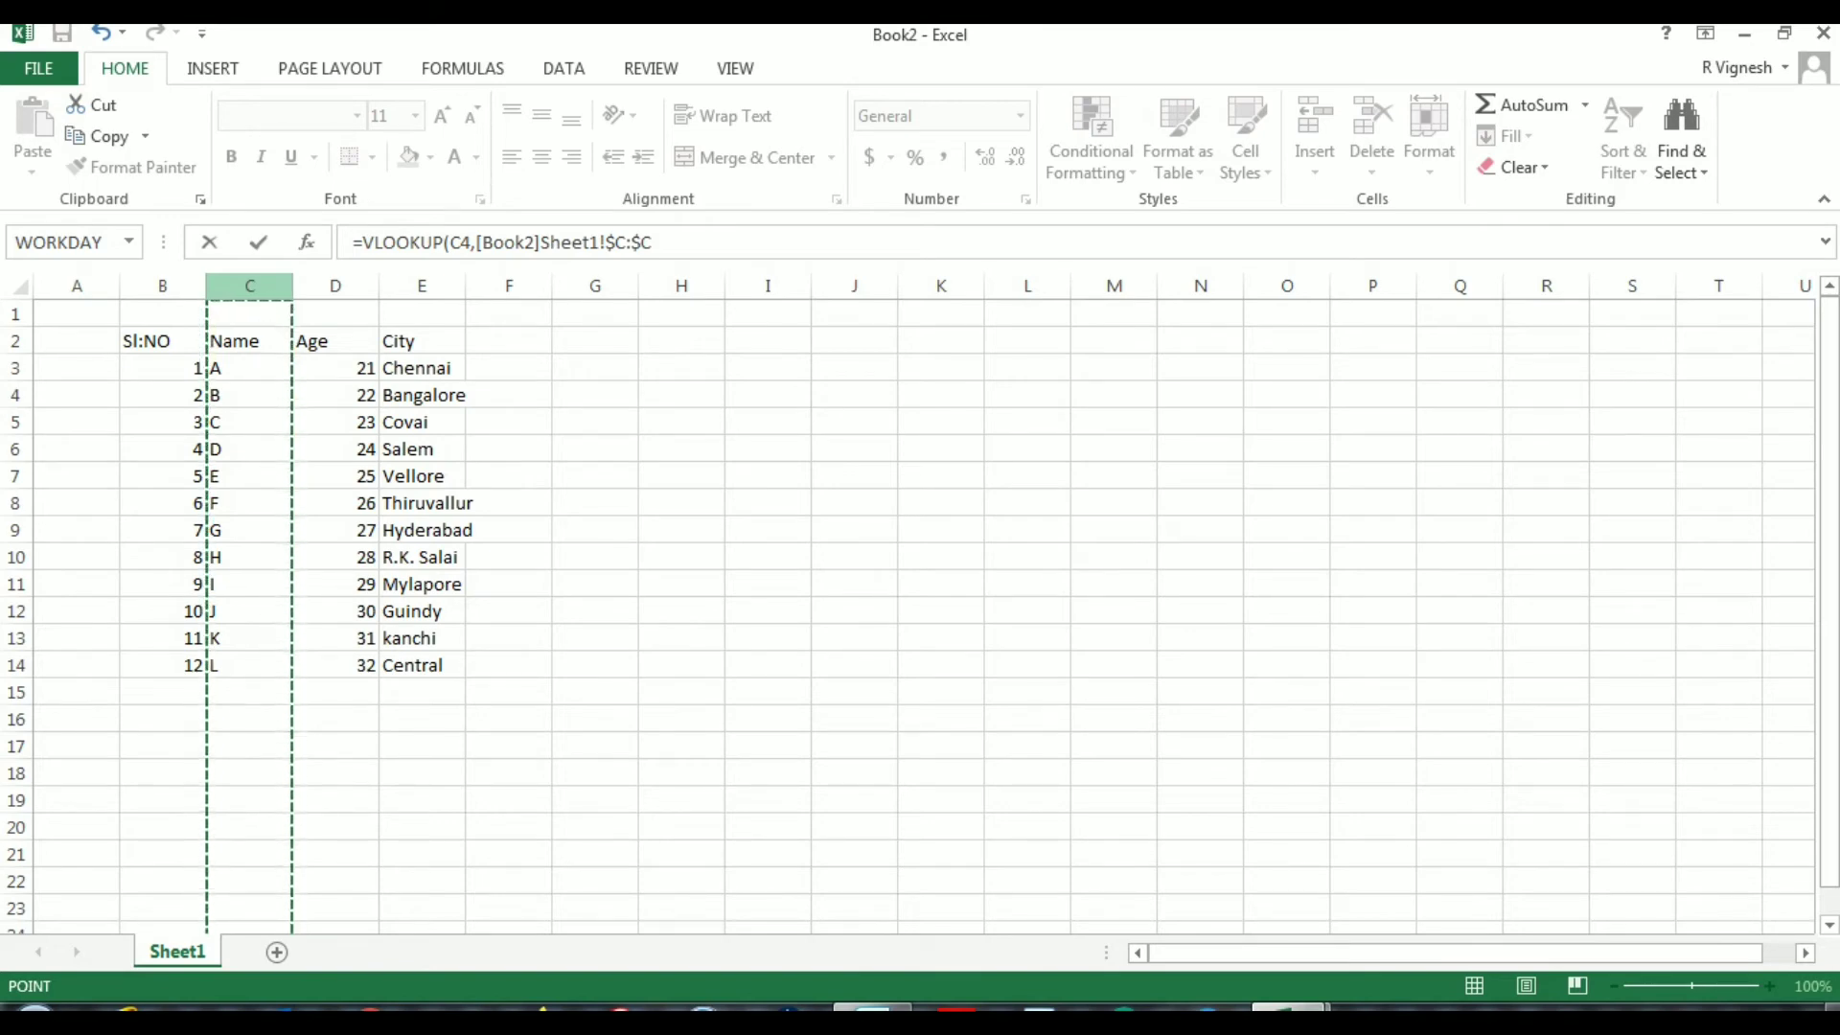
left_click_drag(278, 286, 467, 285)
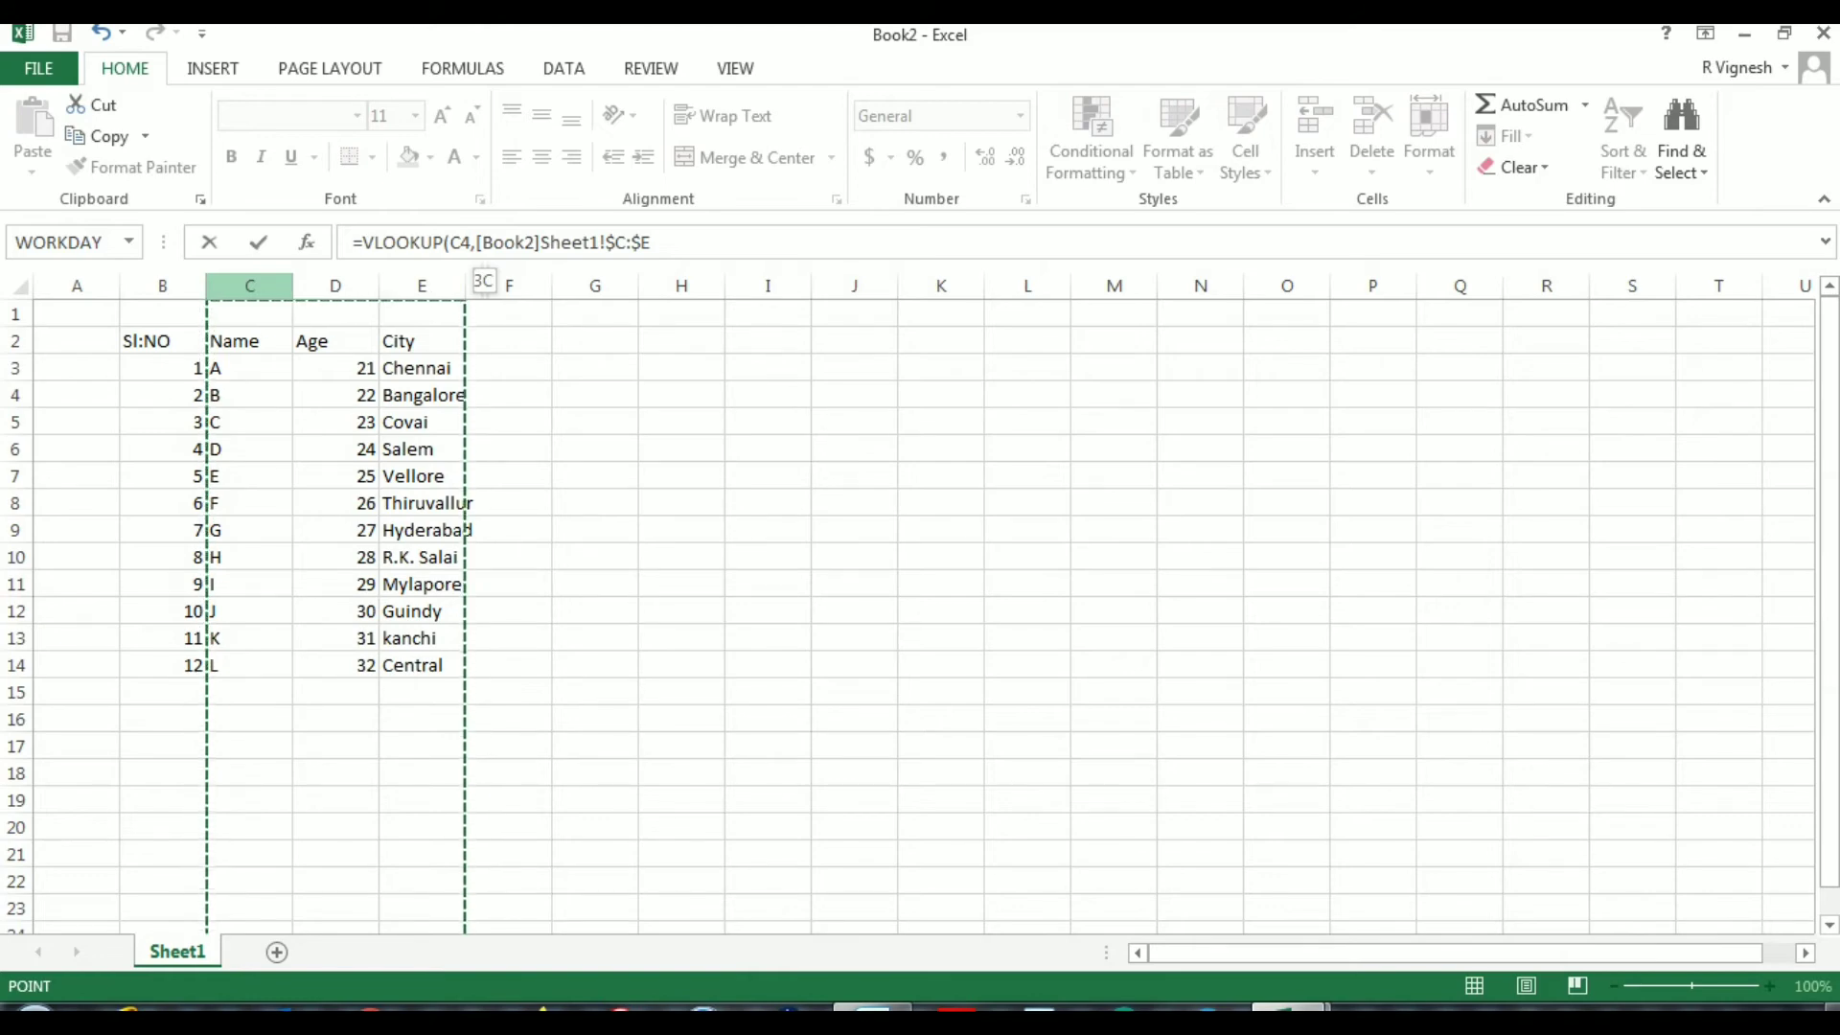
left_click_drag(467, 284, 381, 284)
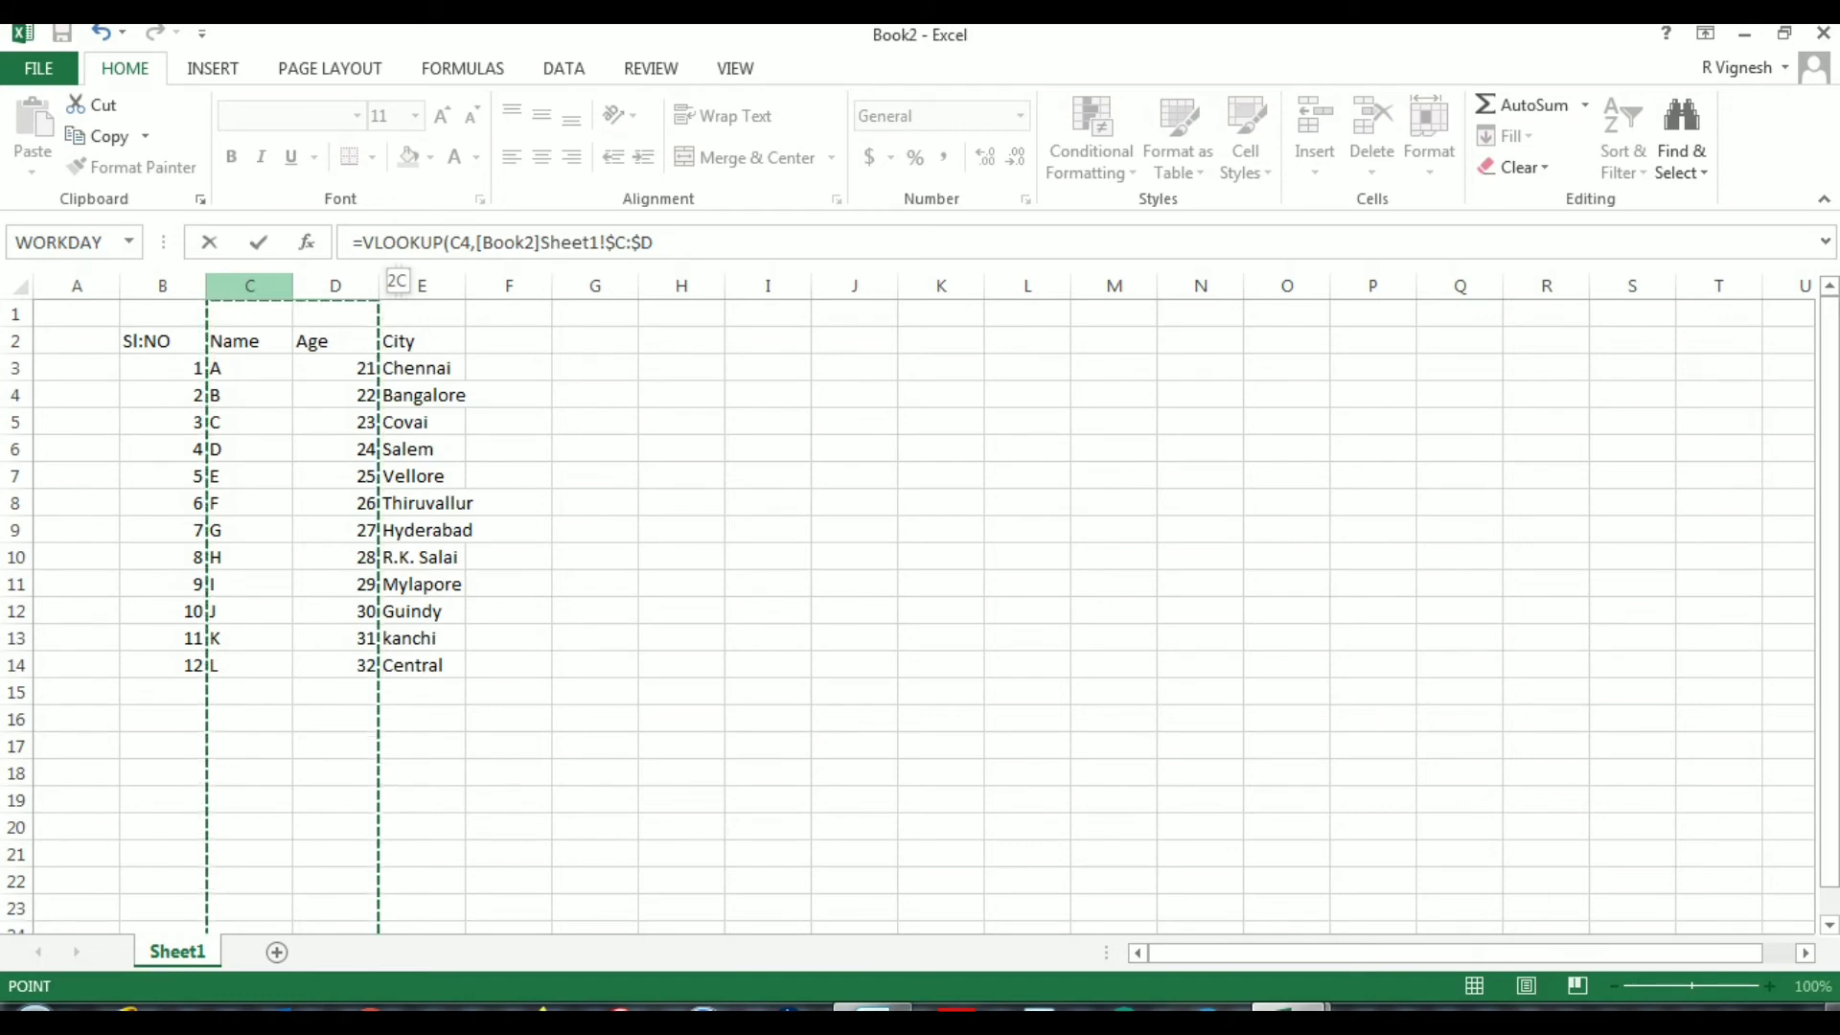
left_click_drag(381, 284, 467, 285)
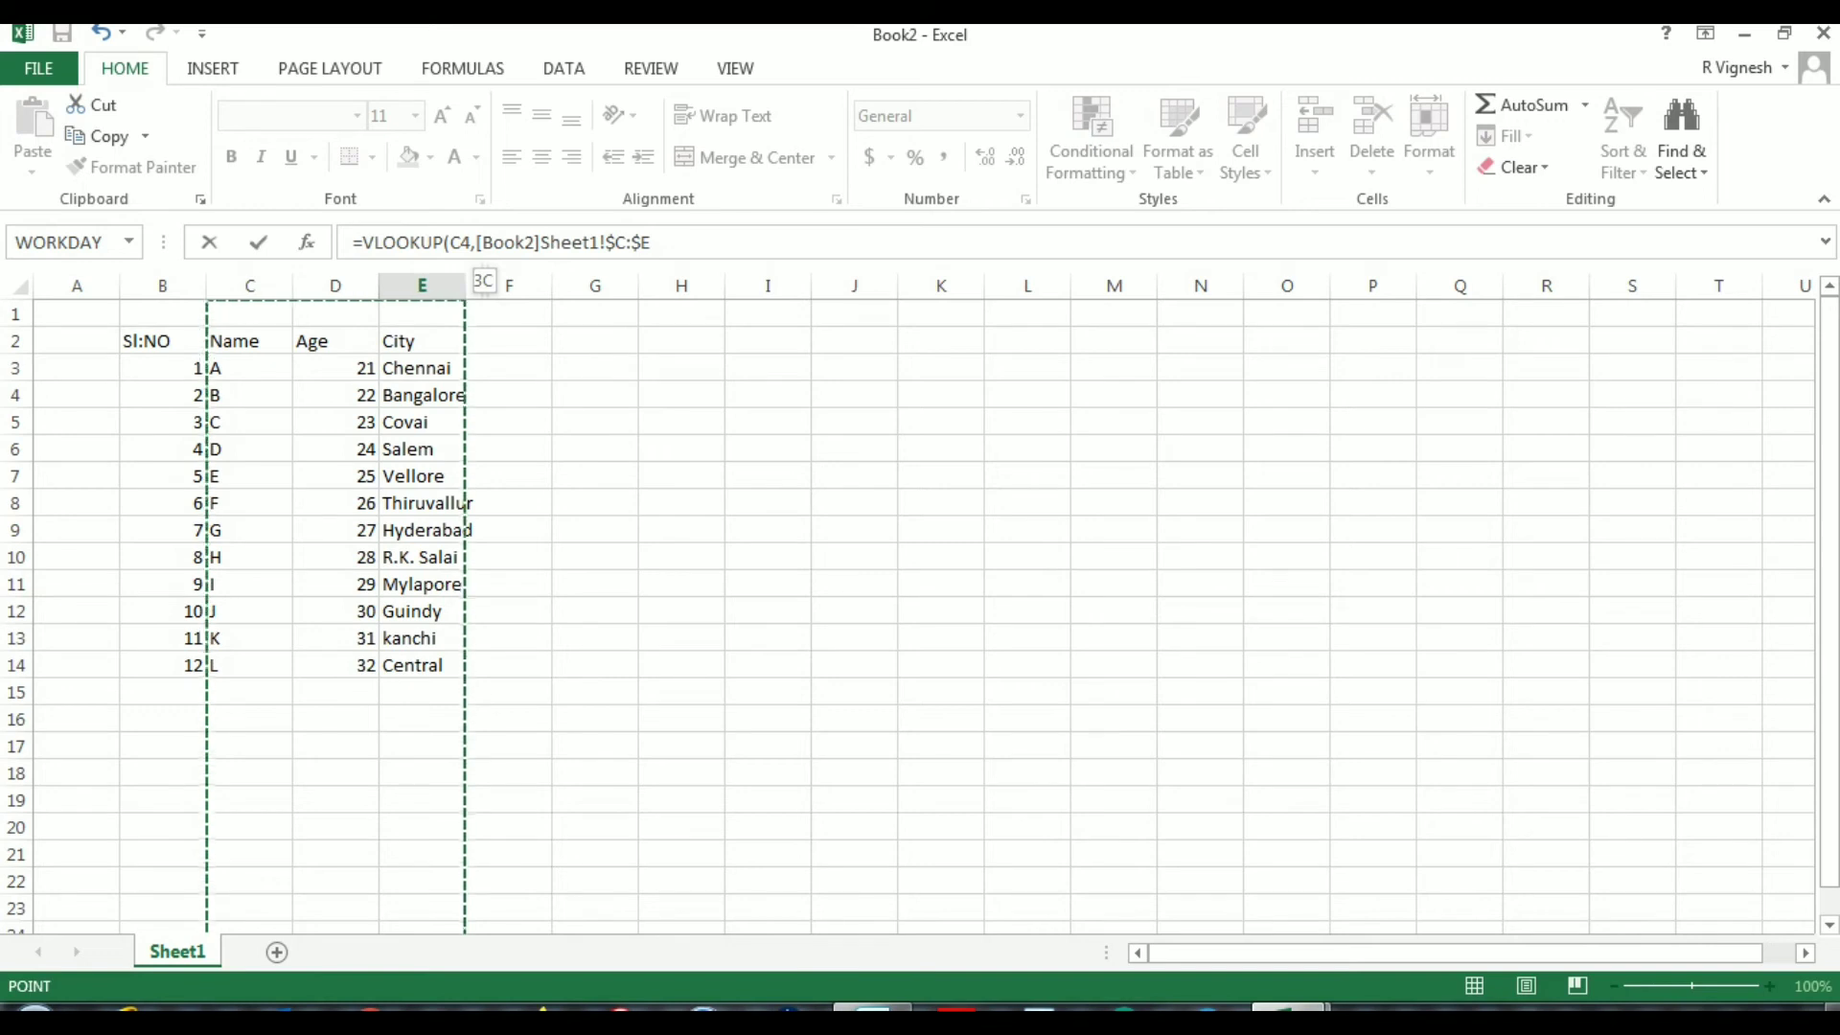
Finish the formula with ,3,0) for an exact-match third column, so E4 shows Chennai.
type(",3")
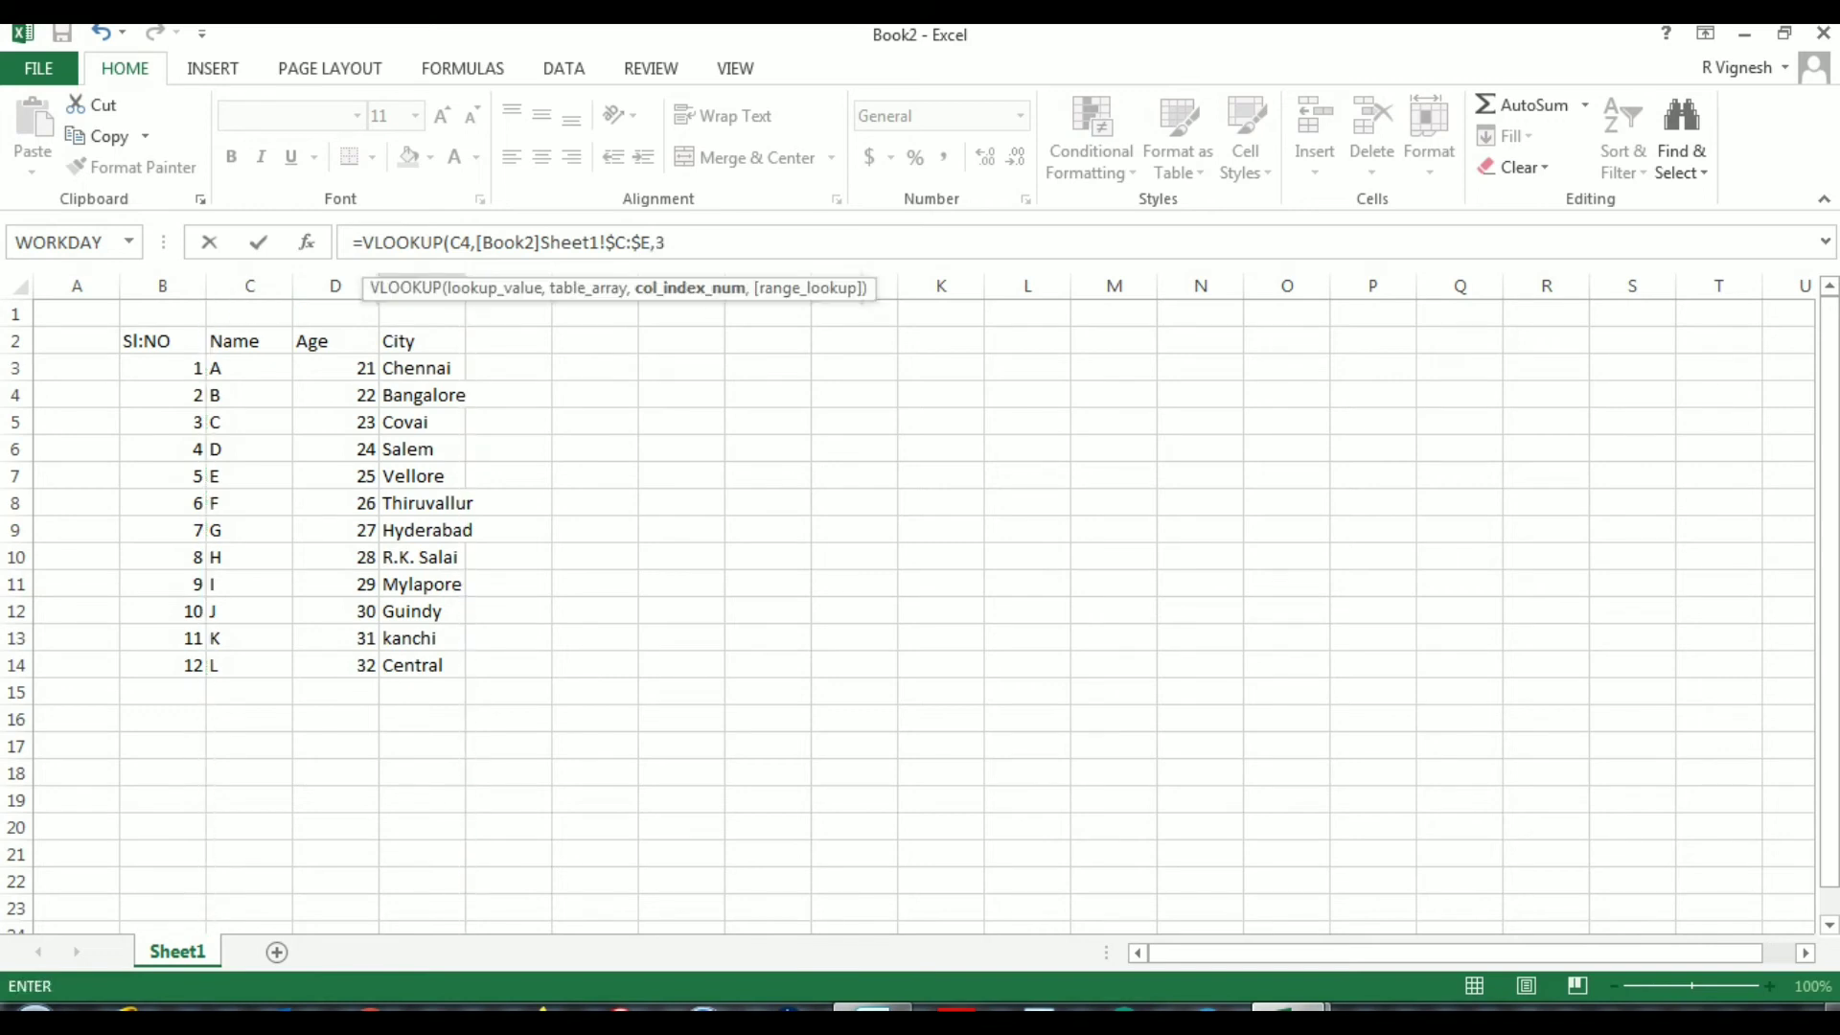
type(",0")
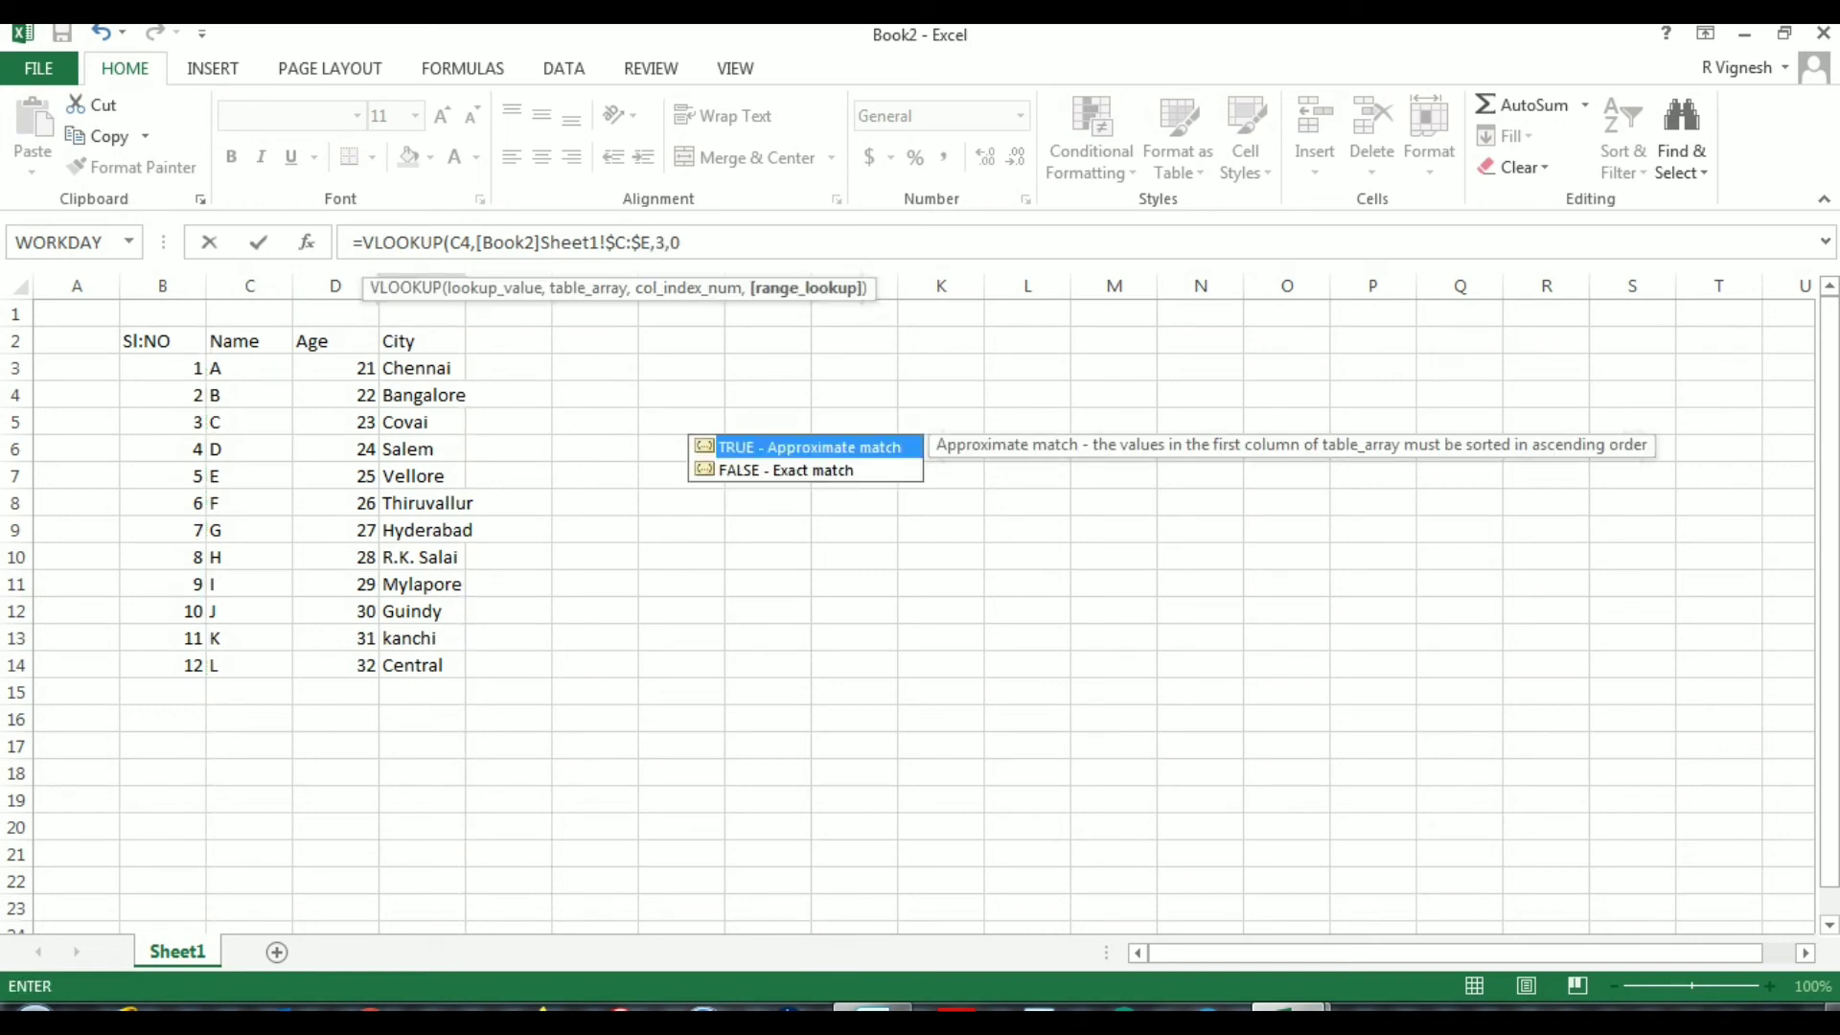
type(")")
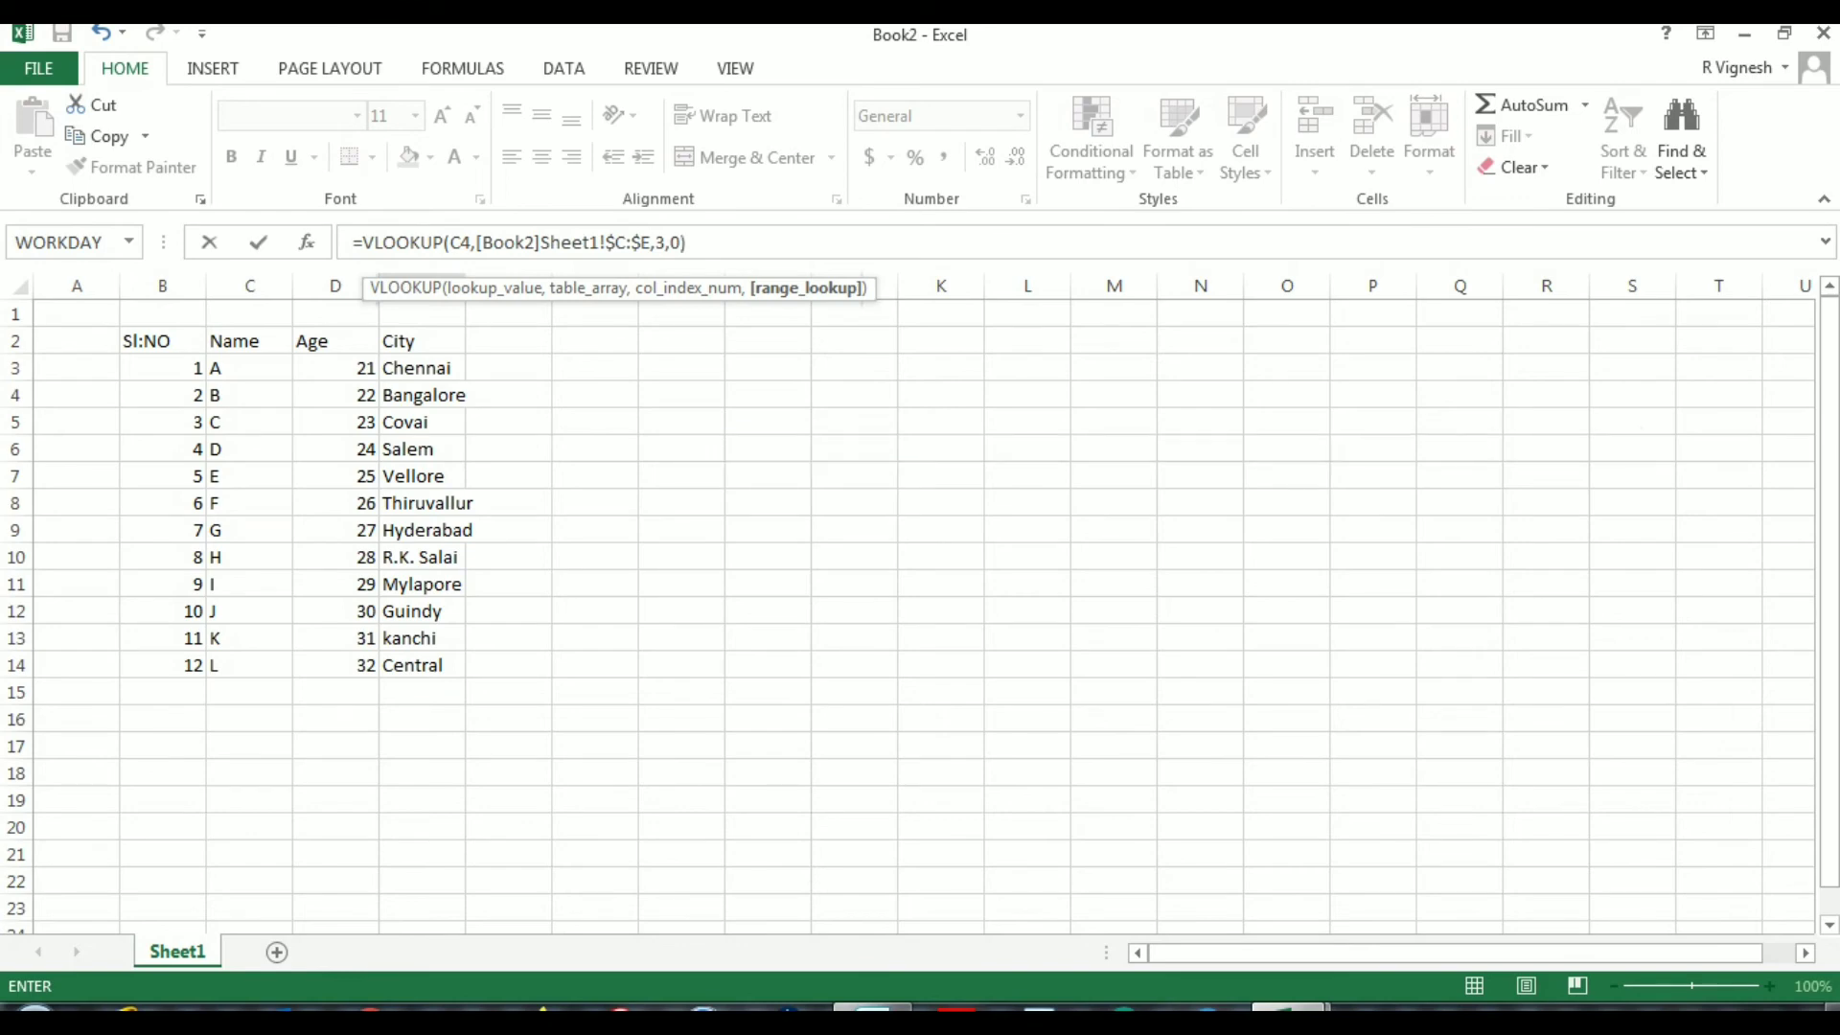
key("Return")
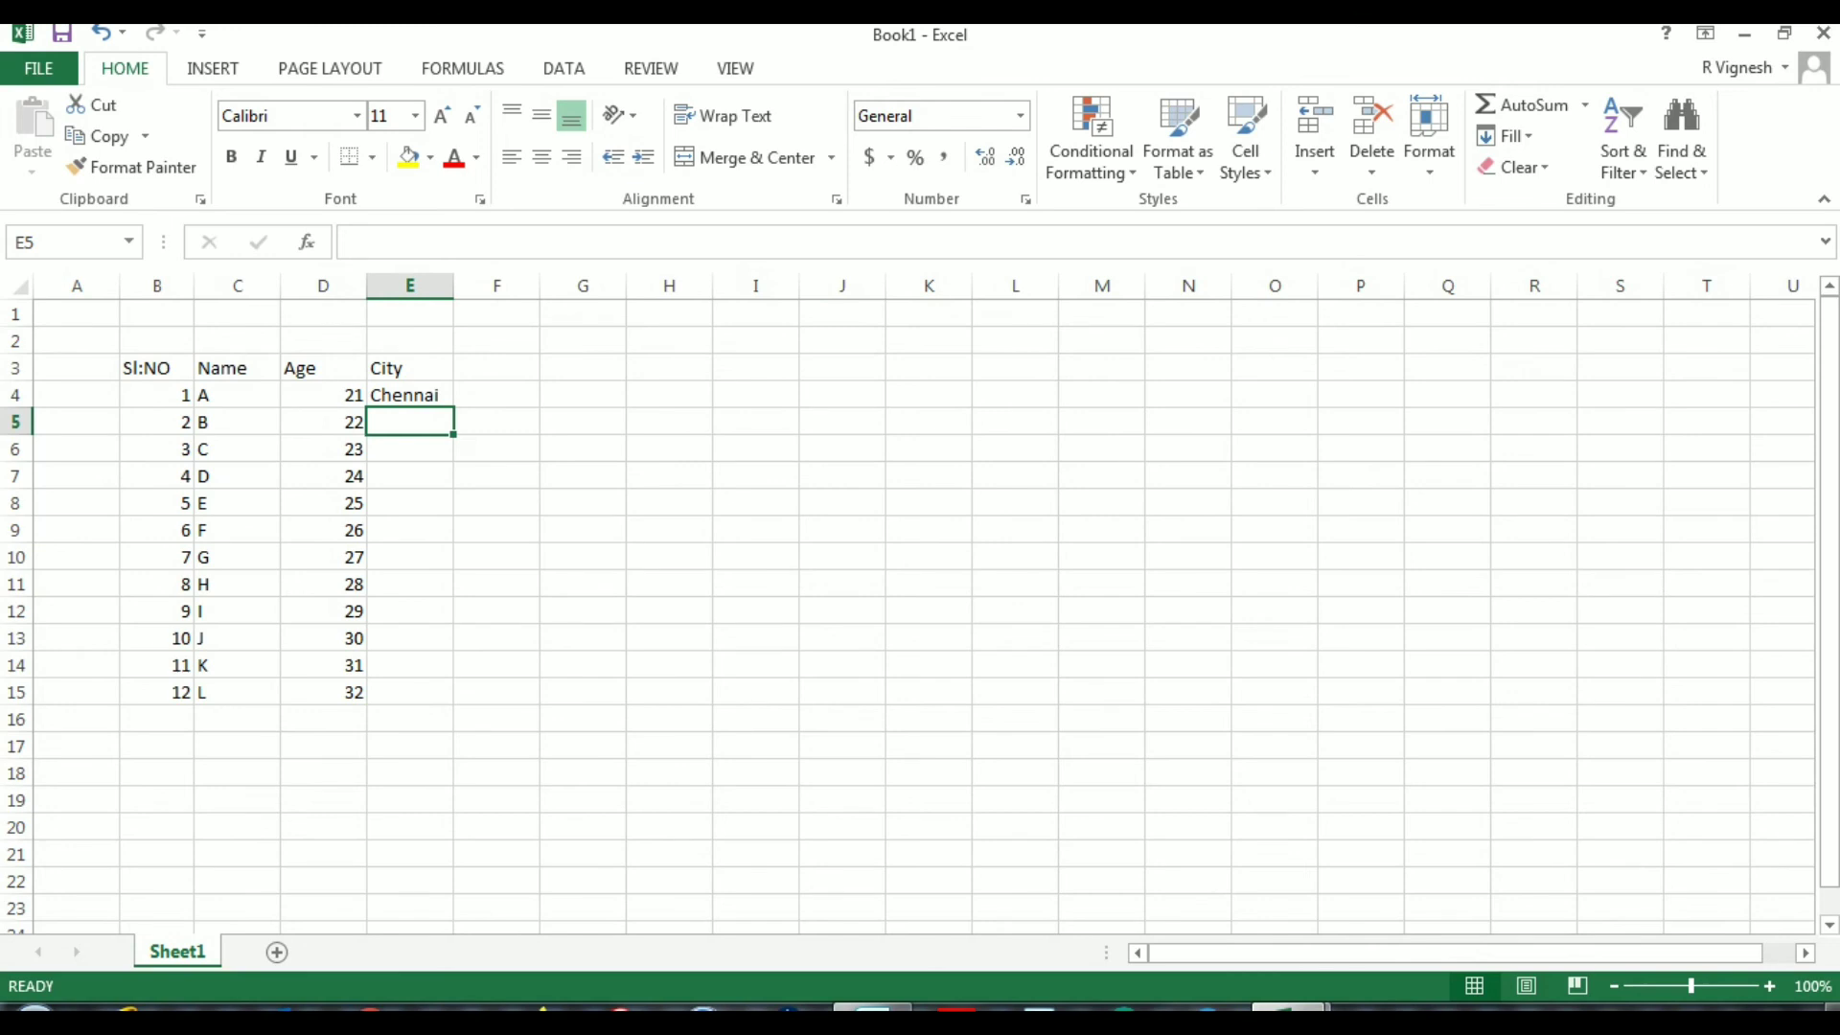
Fill the E4 lookup formula down to E15 so all 12 names show their cities.
left_click(409, 395)
left_click_drag(452, 408, 452, 705)
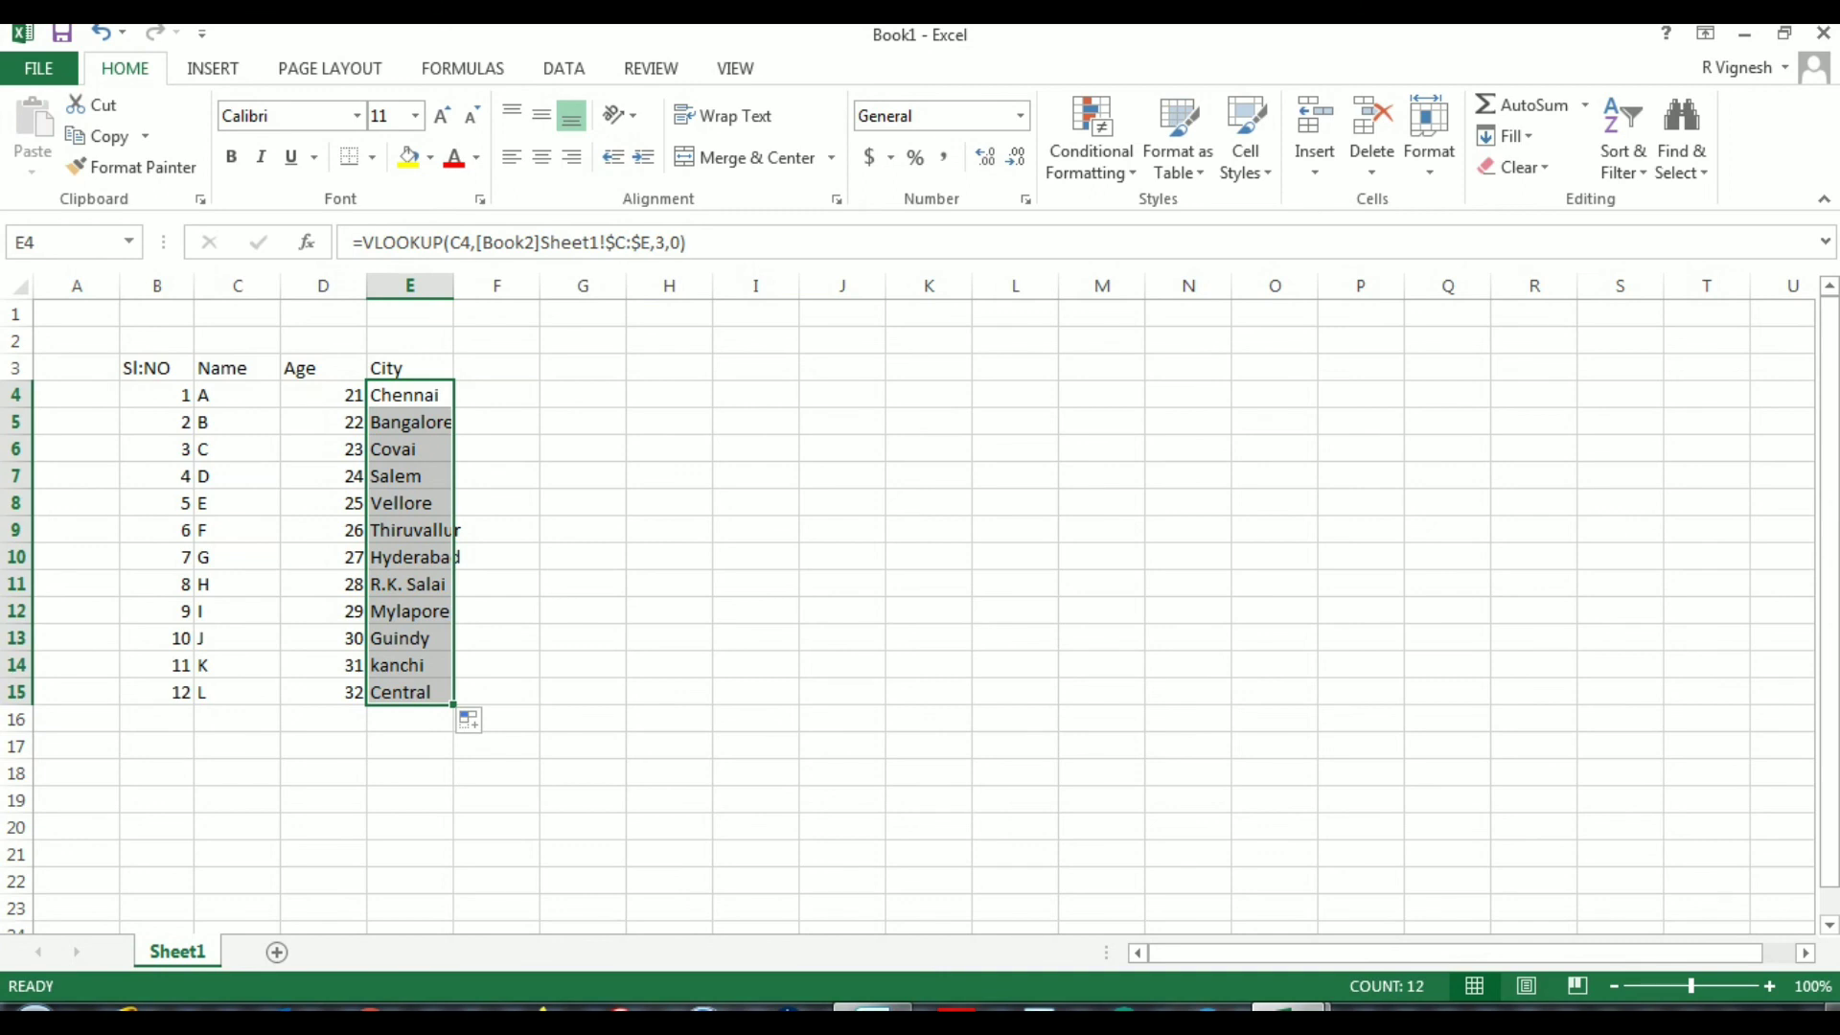
left_click(929, 582)
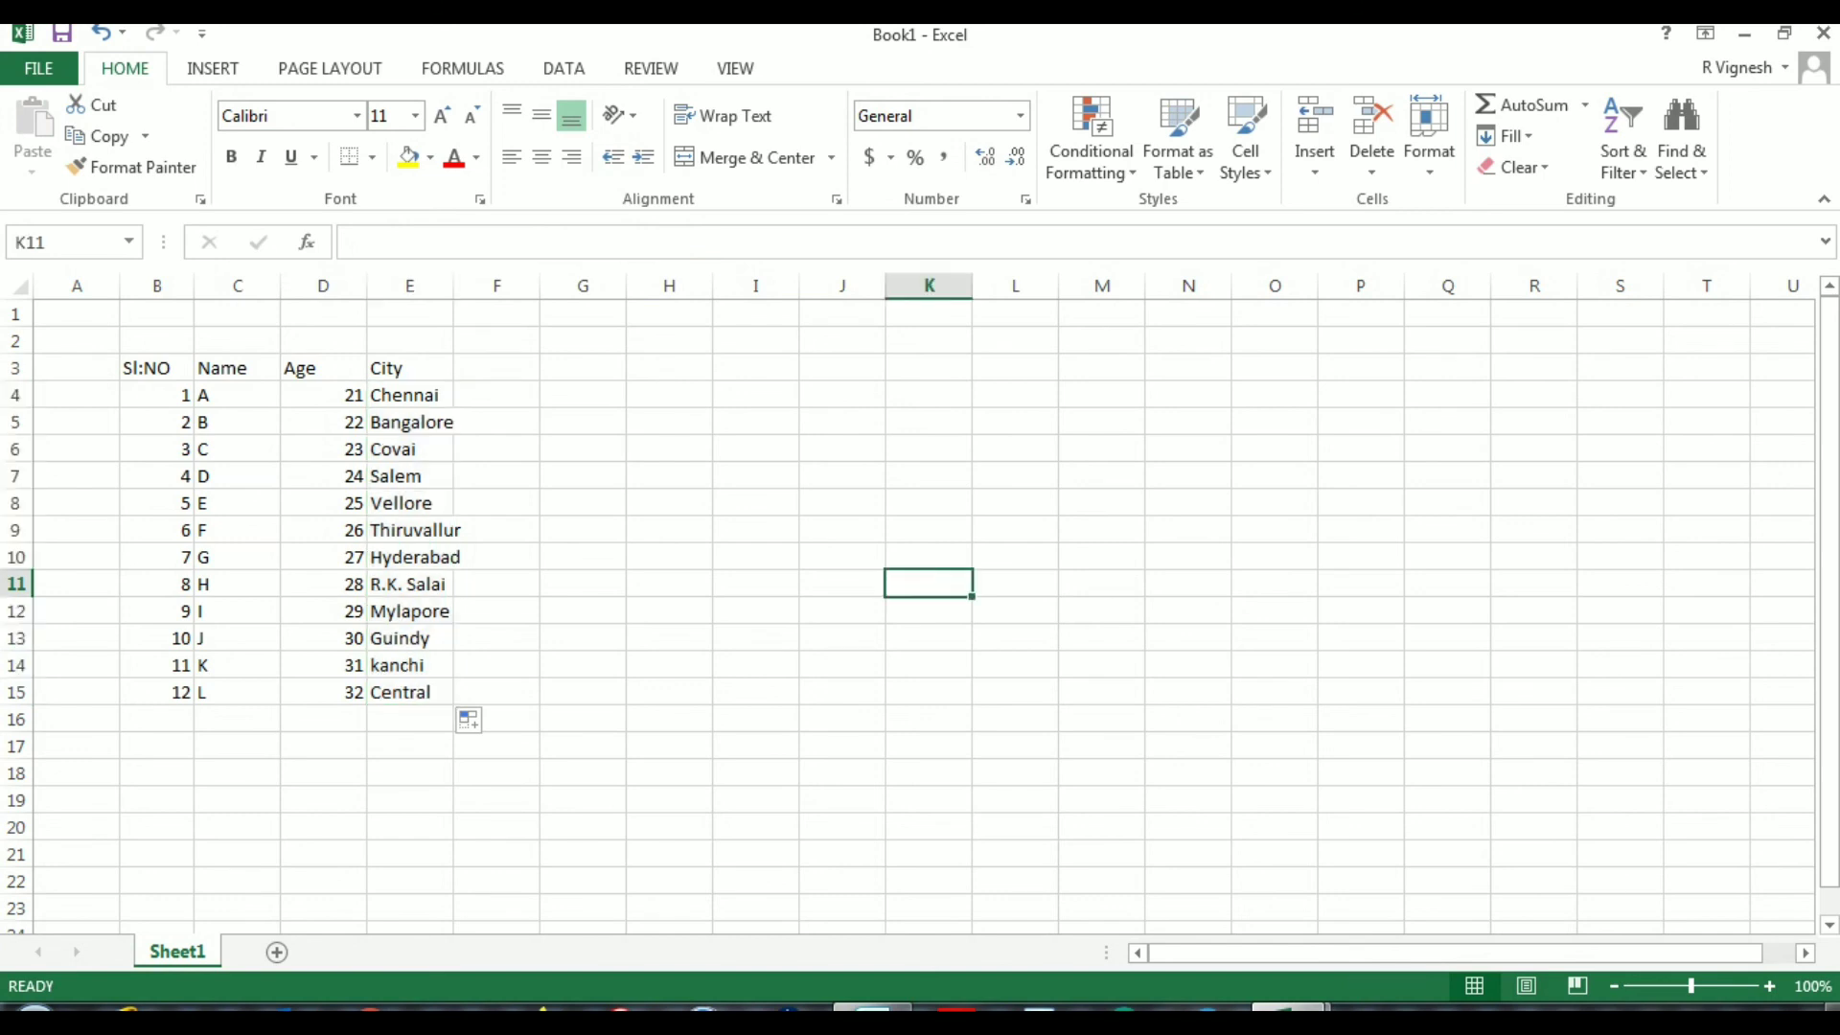